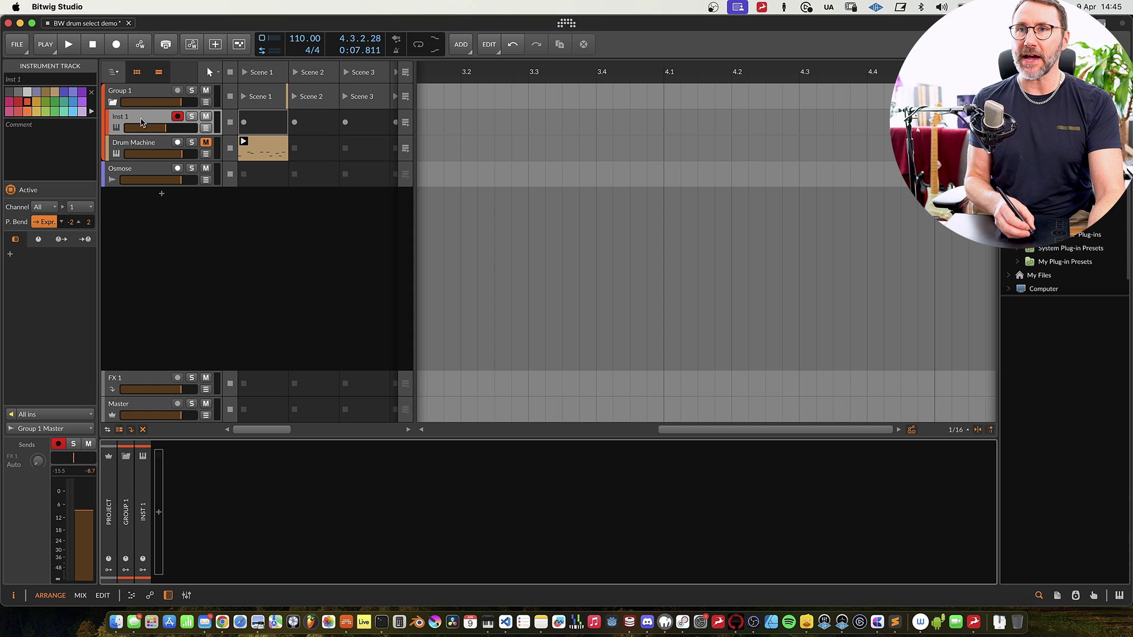
Step: Select the empty Inst 1 track, then preview the HMH Kit hi-hat samples and cover image in Finder
{"action": "left_click", "coordinate": [134, 147]}
{"action": "left_click", "coordinate": [141, 123]}
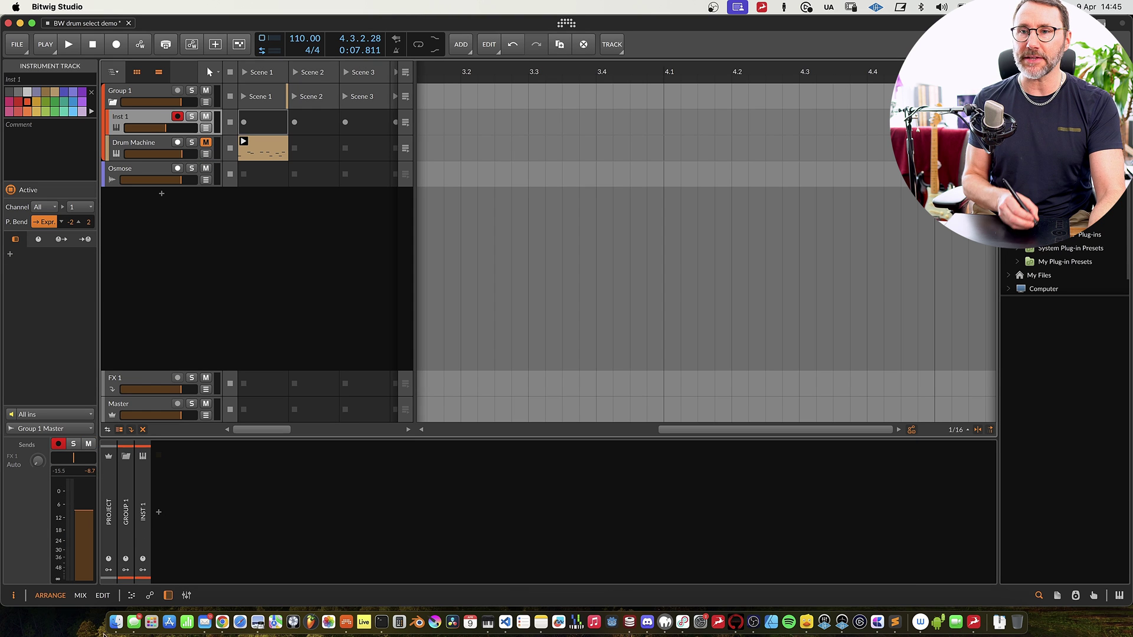
{"action": "left_click", "coordinate": [117, 621]}
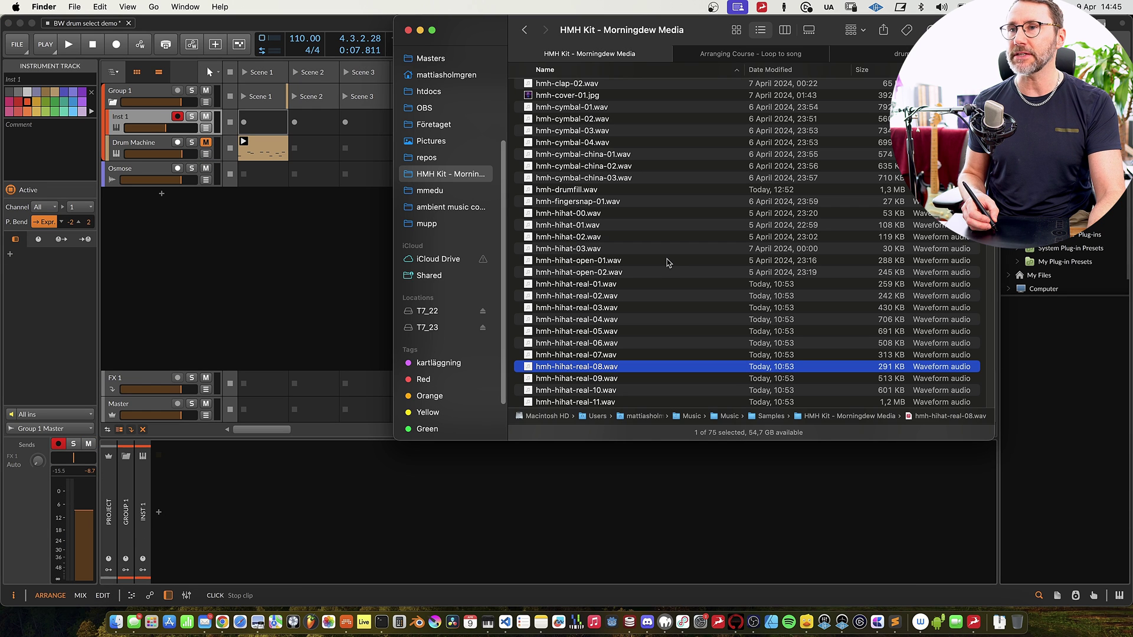
{"action": "left_click", "coordinate": [606, 282]}
{"action": "key", "text": "space"}
{"action": "key", "text": "Down"}
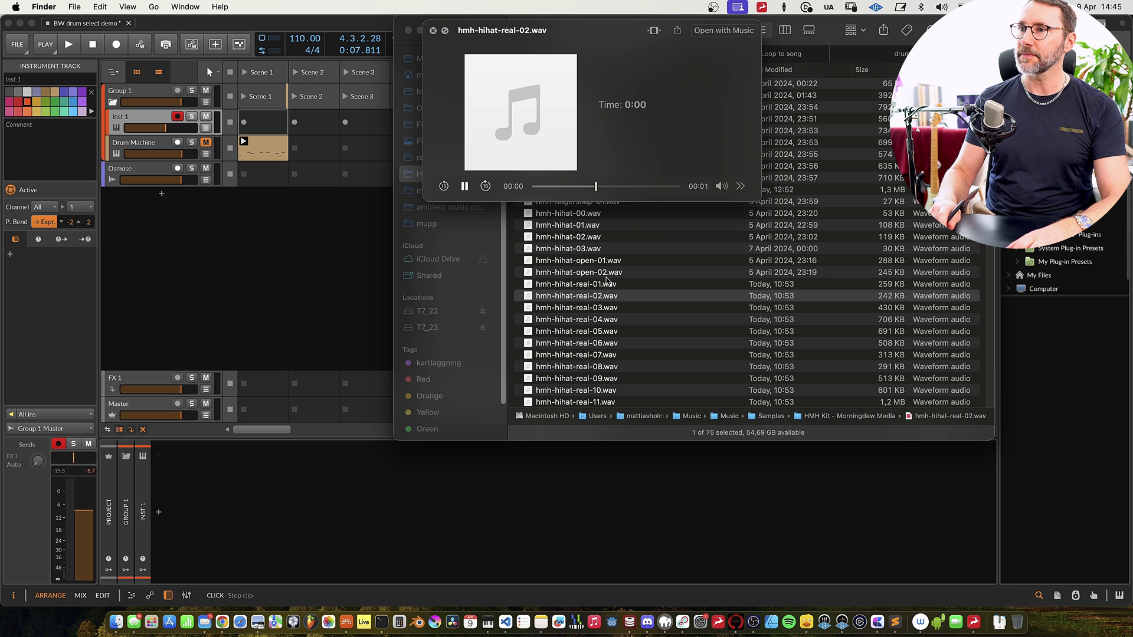
{"action": "key", "text": "Down"}
{"action": "key", "text": "Down"}
{"action": "key", "text": "Down"}
{"action": "key", "text": "space"}
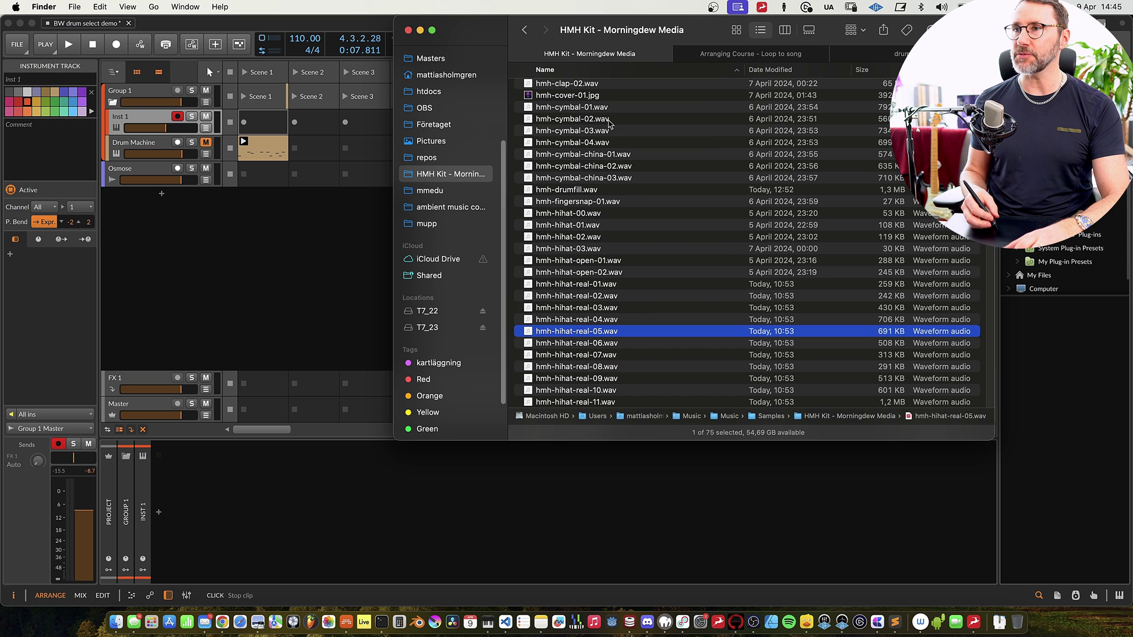
{"action": "left_click", "coordinate": [565, 96]}
{"action": "key", "text": "space"}
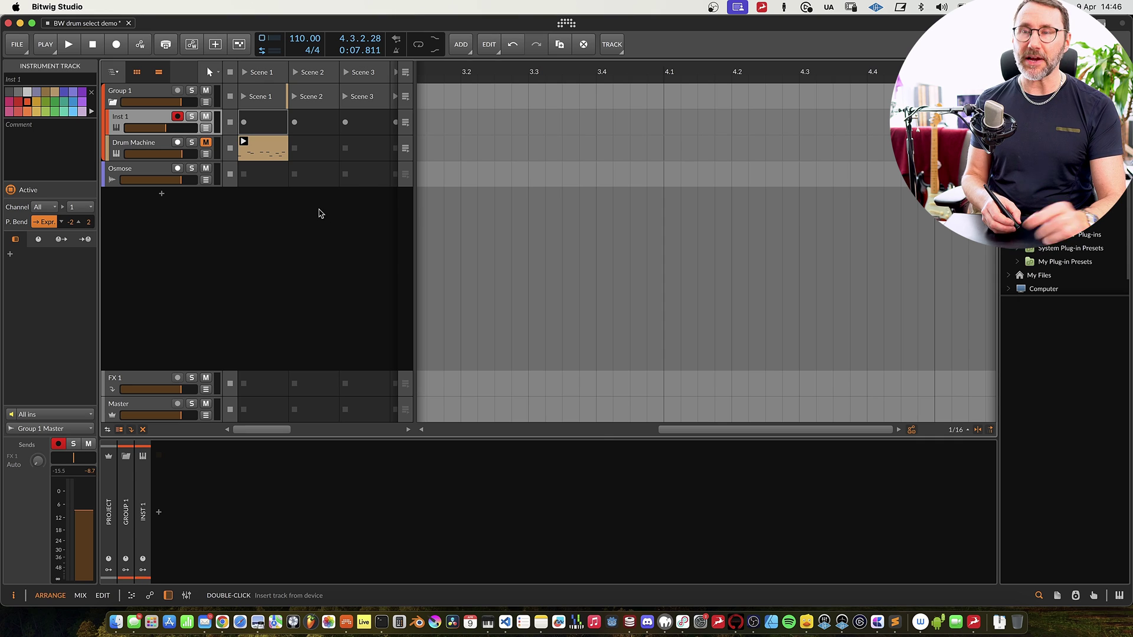
Step: Add a Sampler via 'sa' search and drag hi-hats 01, 02, 03, 07, 08 into a new multisample
{"action": "double_click", "coordinate": [316, 212]}
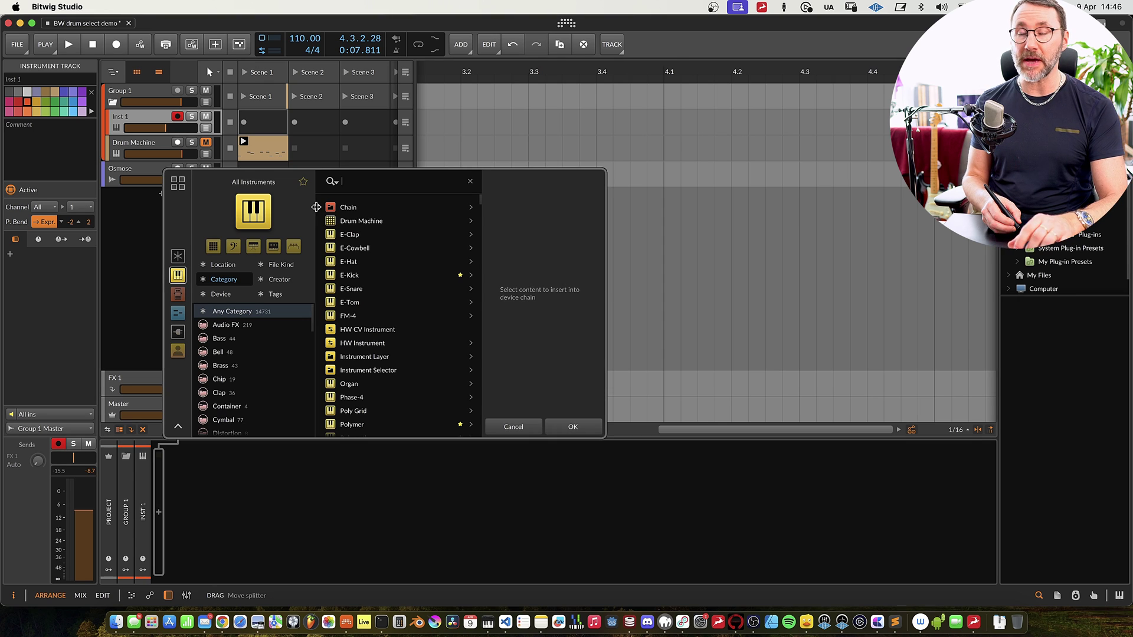
{"action": "type", "text": "sa"}
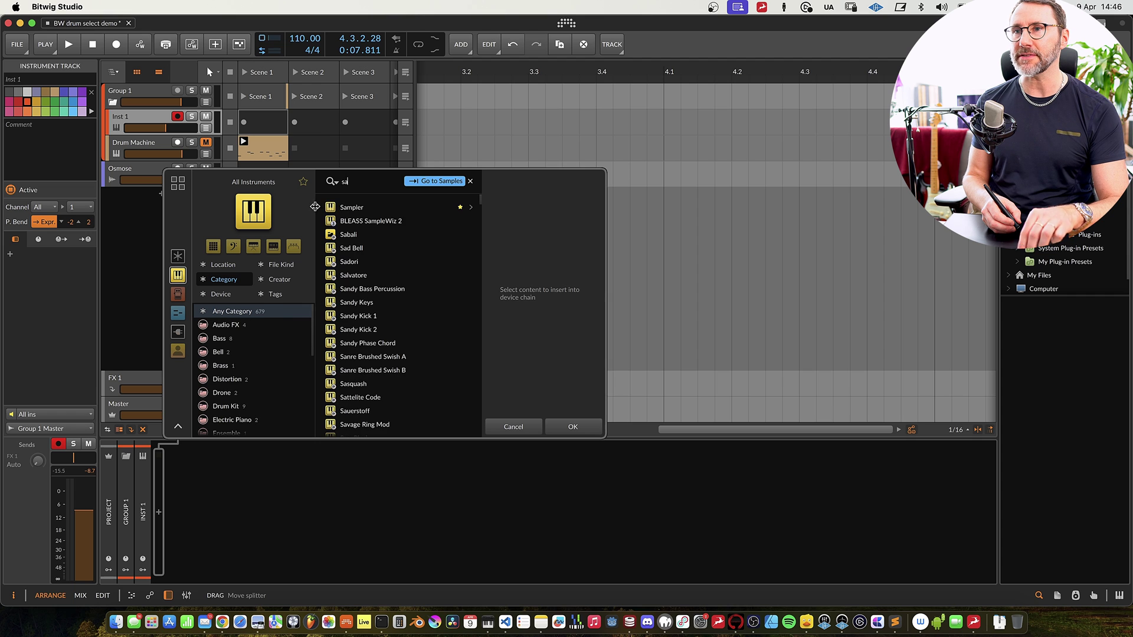
{"action": "left_click", "coordinate": [352, 207]}
{"action": "left_click", "coordinate": [574, 427]}
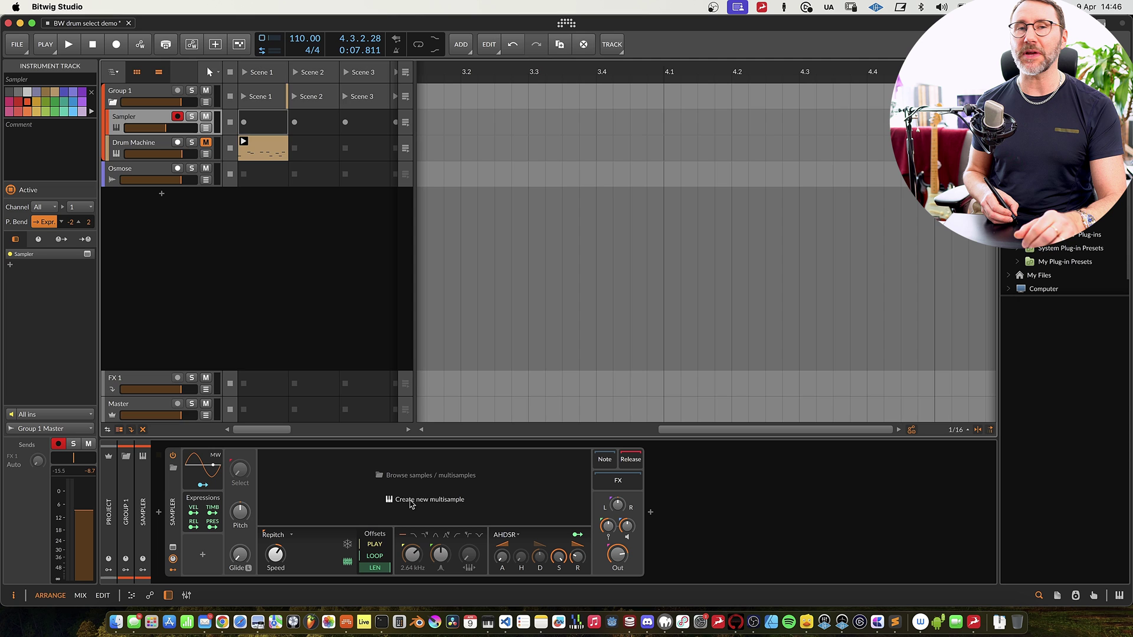
{"action": "left_click", "coordinate": [411, 502]}
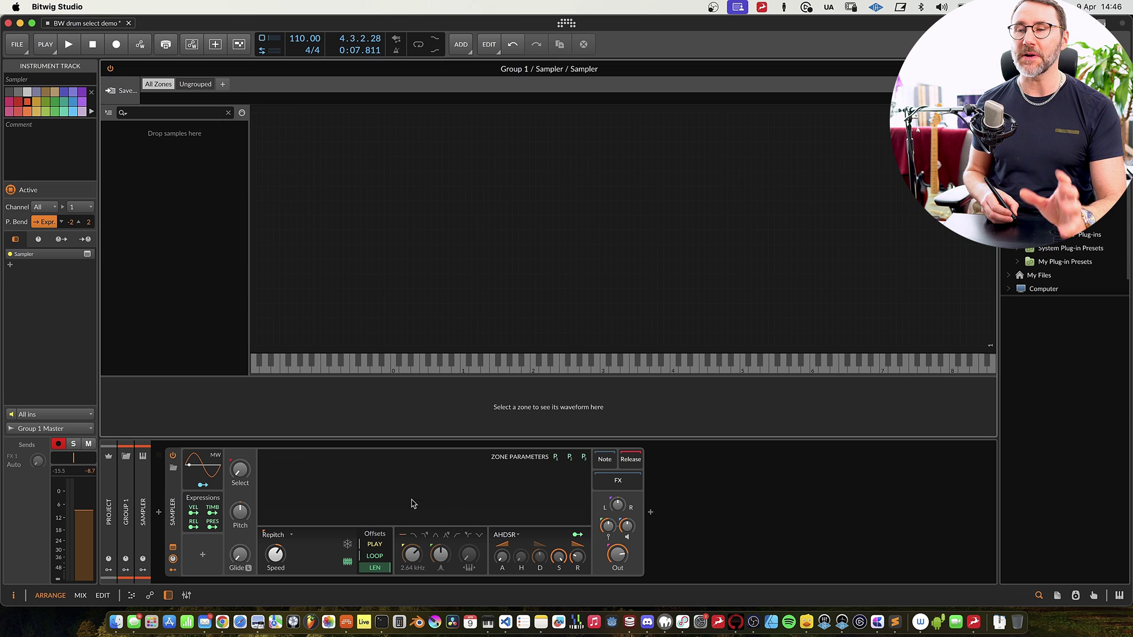
{"action": "left_click", "coordinate": [115, 622]}
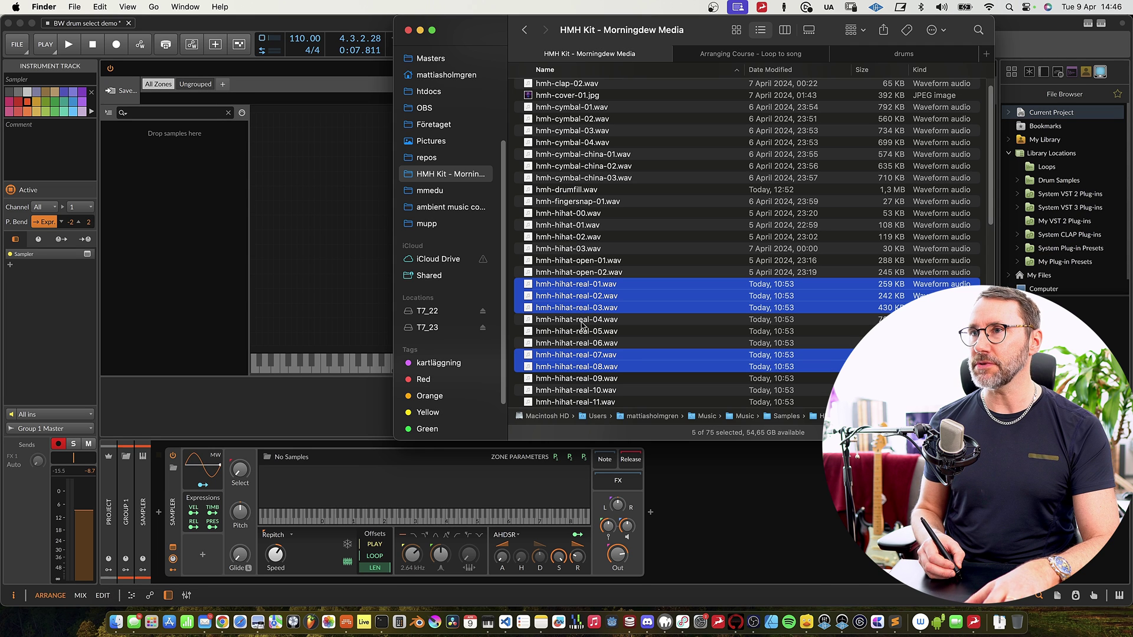
{"action": "left_click_drag", "start_coordinate": [567, 295], "coordinate": [341, 188]}
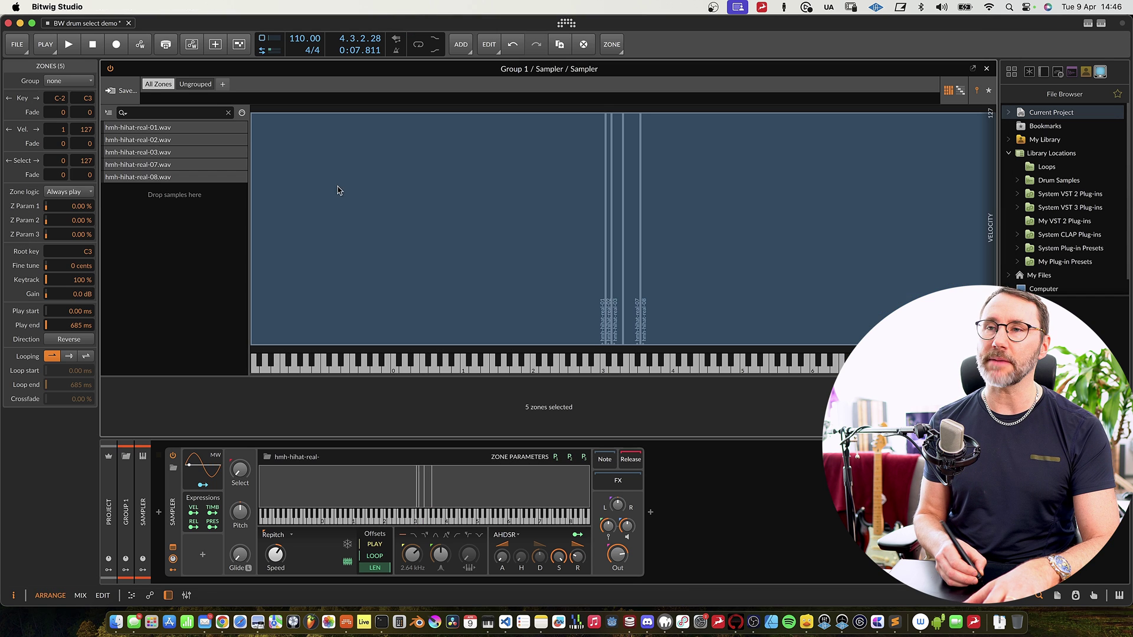
{"action": "left_click", "coordinate": [221, 140]}
{"action": "left_click", "coordinate": [223, 127]}
{"action": "left_click", "coordinate": [222, 140]}
{"action": "left_click", "coordinate": [223, 152]}
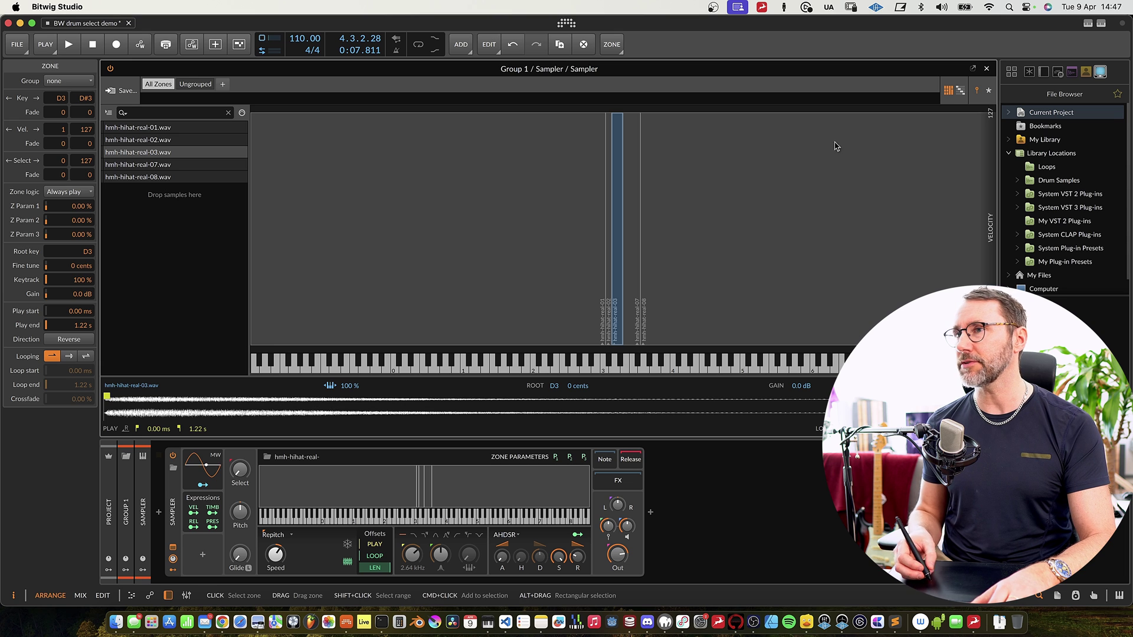
{"action": "left_click", "coordinate": [171, 140]}
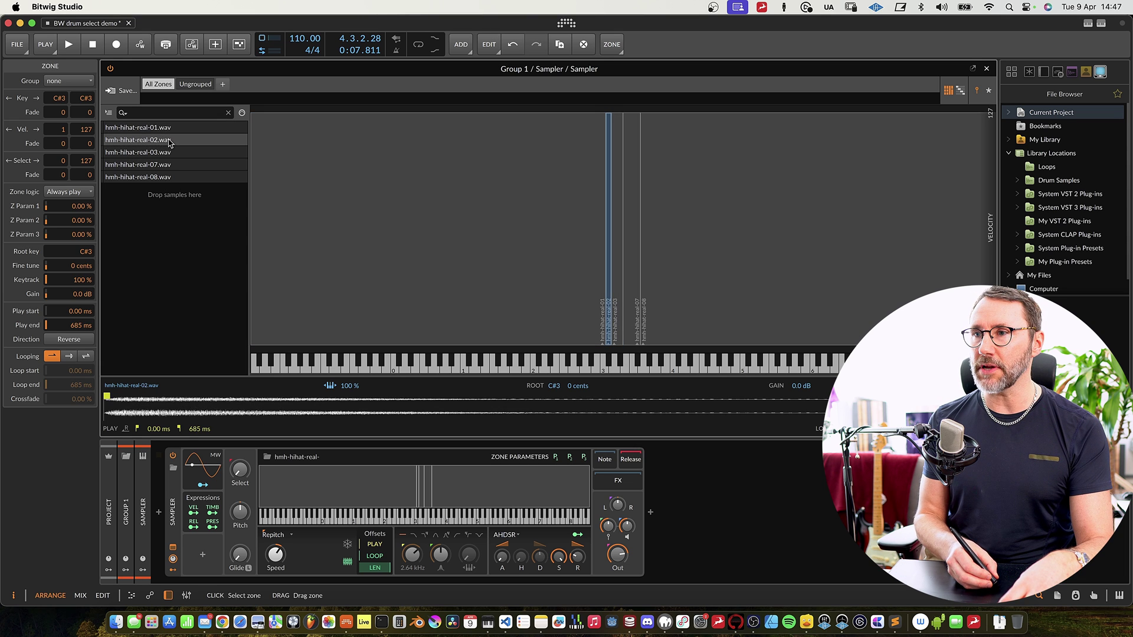
{"action": "left_click", "coordinate": [171, 152]}
{"action": "left_click", "coordinate": [171, 165]}
{"action": "left_click", "coordinate": [171, 177]}
{"action": "left_click", "coordinate": [171, 164]}
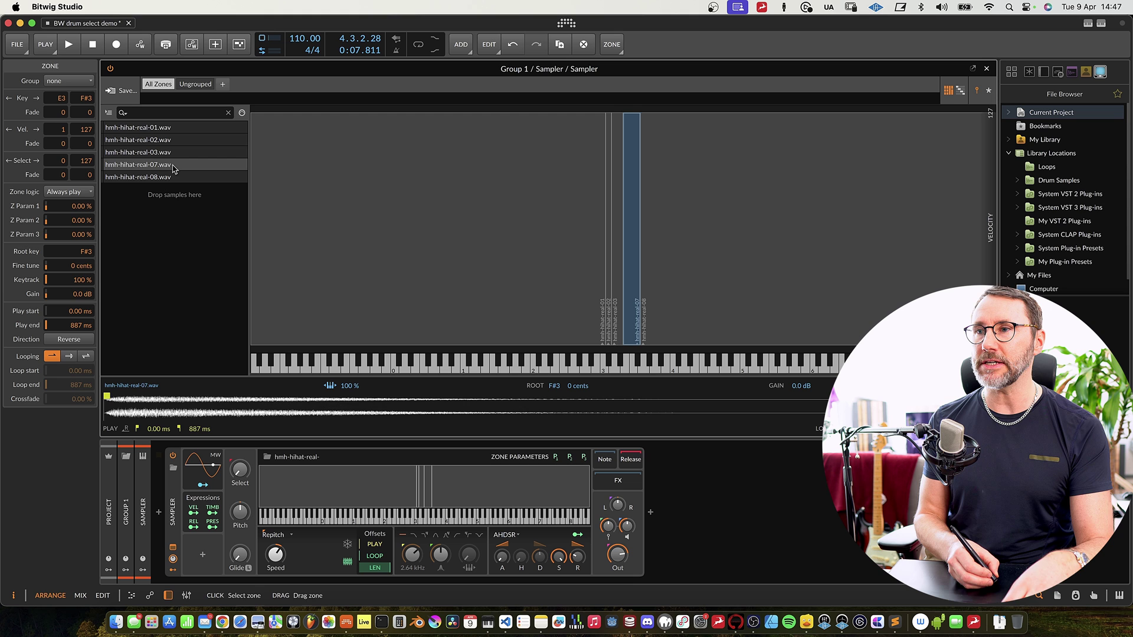
{"action": "left_click", "coordinate": [171, 127]}
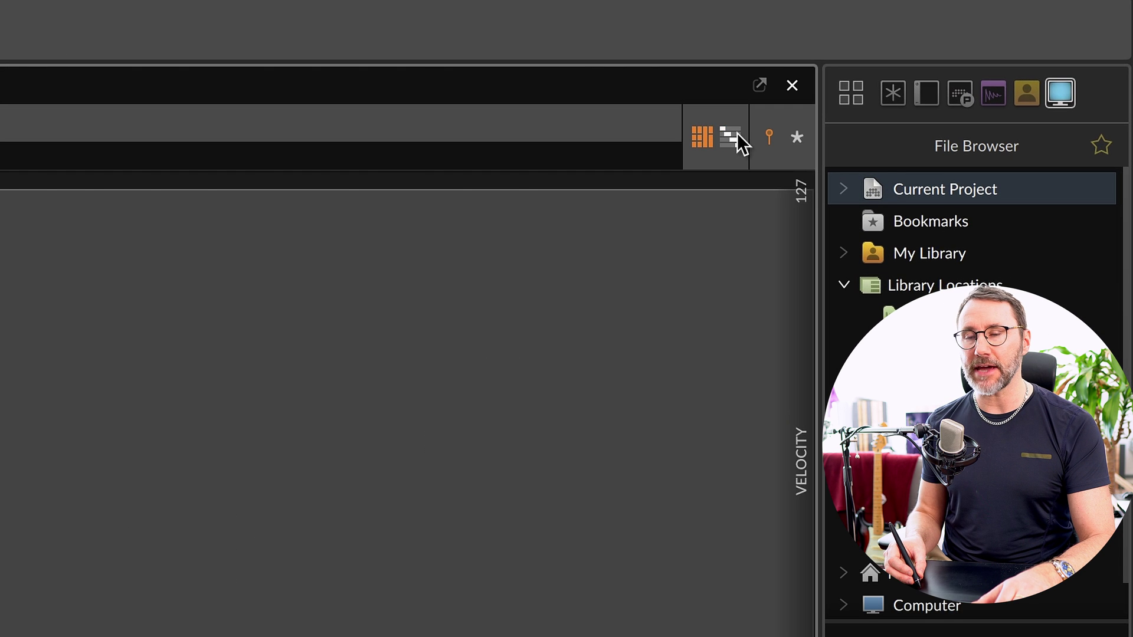
Step: In lane view, resize zones so 02, 03 and 07 end at C3 and 08 spans C3–C8
{"action": "left_click", "coordinate": [737, 135]}
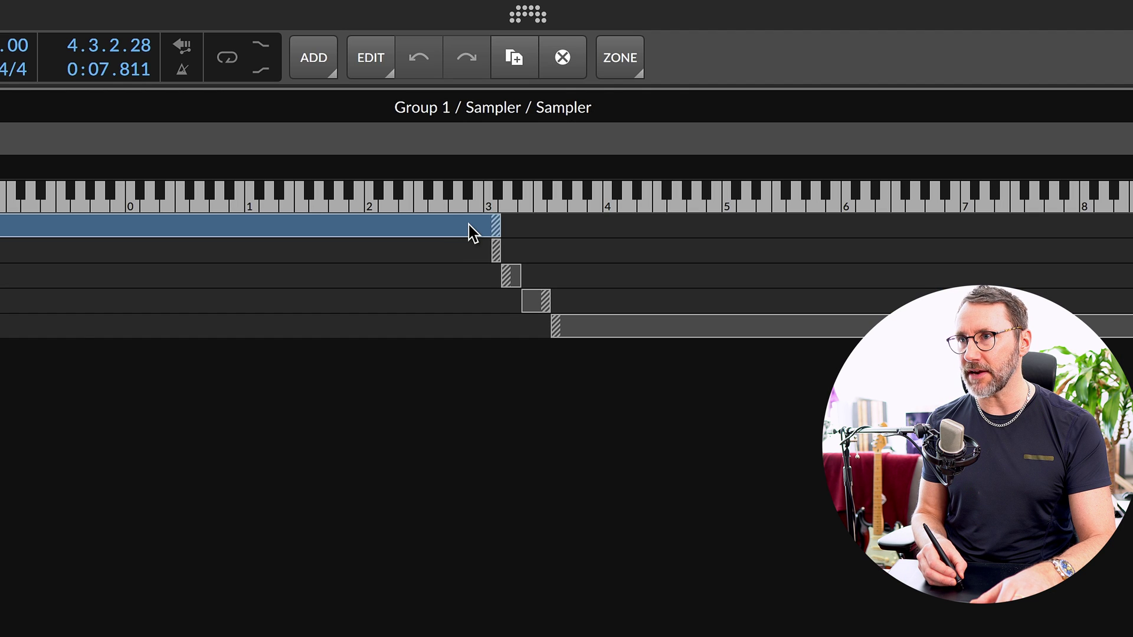
{"action": "left_click", "coordinate": [463, 233]}
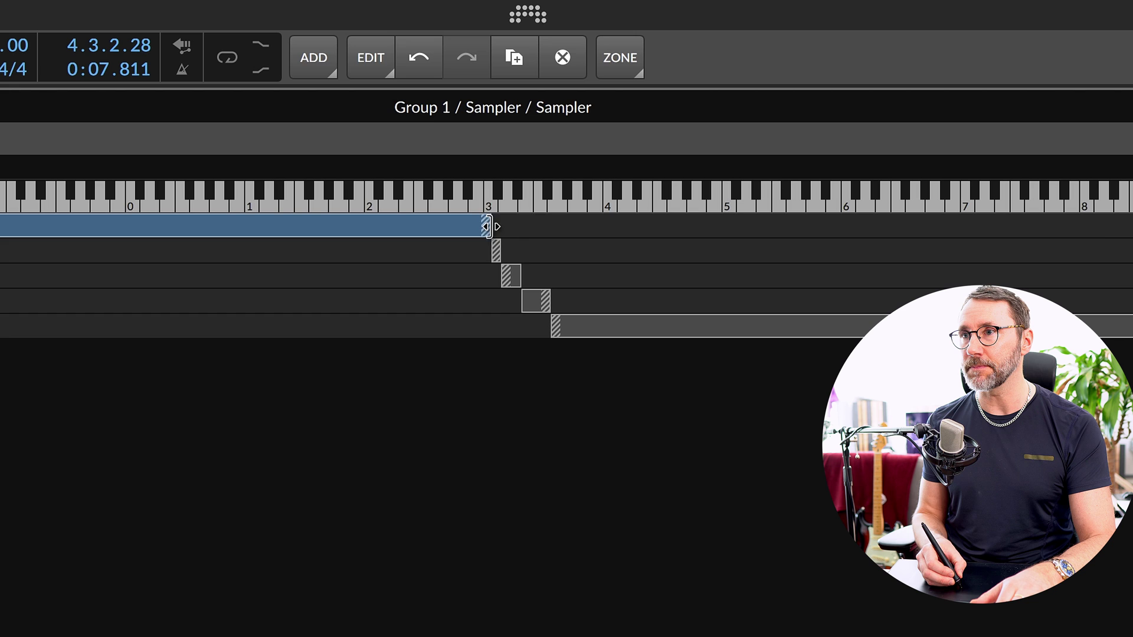
{"action": "left_click_drag", "start_coordinate": [487, 227], "coordinate": [569, 226]}
{"action": "left_click_drag", "start_coordinate": [492, 247], "coordinate": [487, 285]}
{"action": "left_click_drag", "start_coordinate": [537, 313], "coordinate": [482, 318]}
{"action": "left_click_drag", "start_coordinate": [579, 335], "coordinate": [517, 341]}
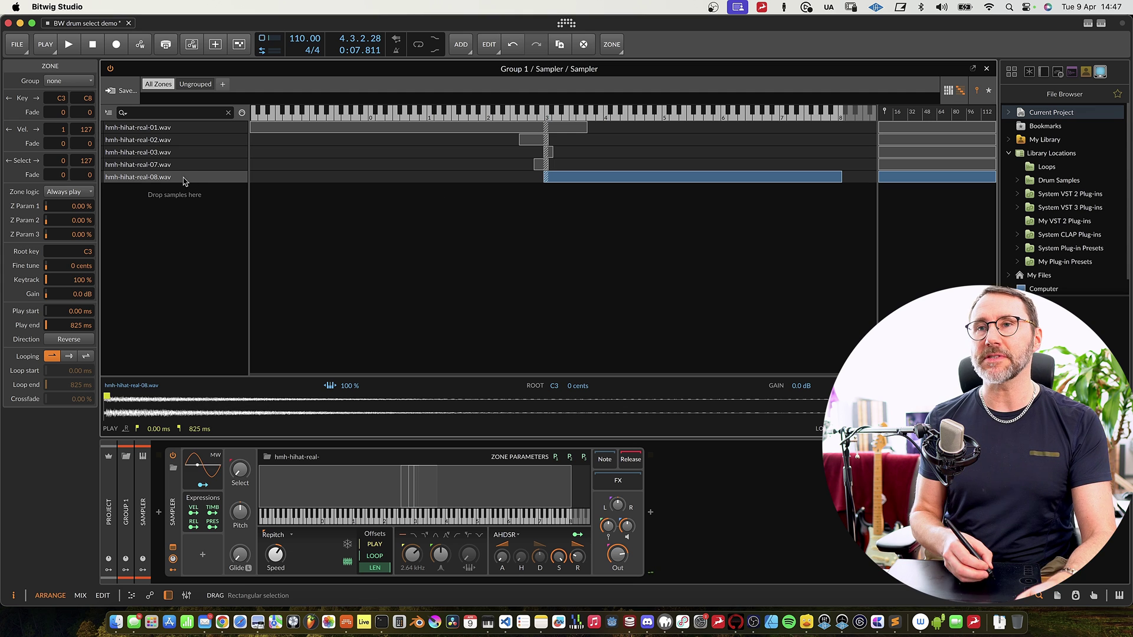
Step: Select all five hi-hat zones, apply Distribute Select Equally, and adjust the Select knob
{"action": "left_click", "coordinate": [181, 130]}
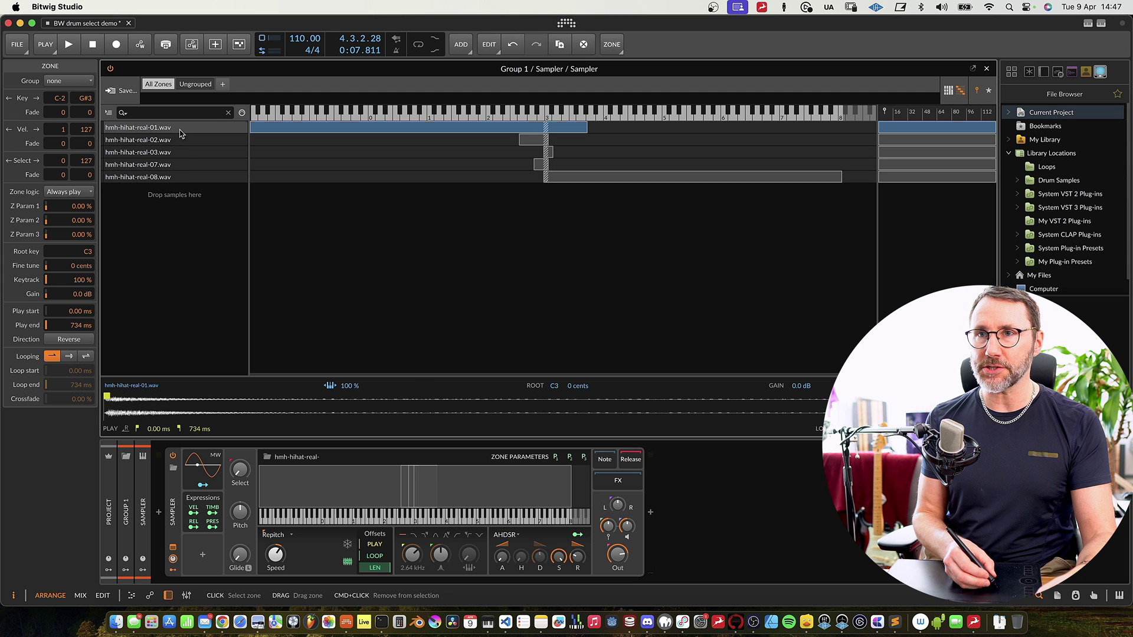
{"action": "left_click", "coordinate": [190, 179], "text": "shift"}
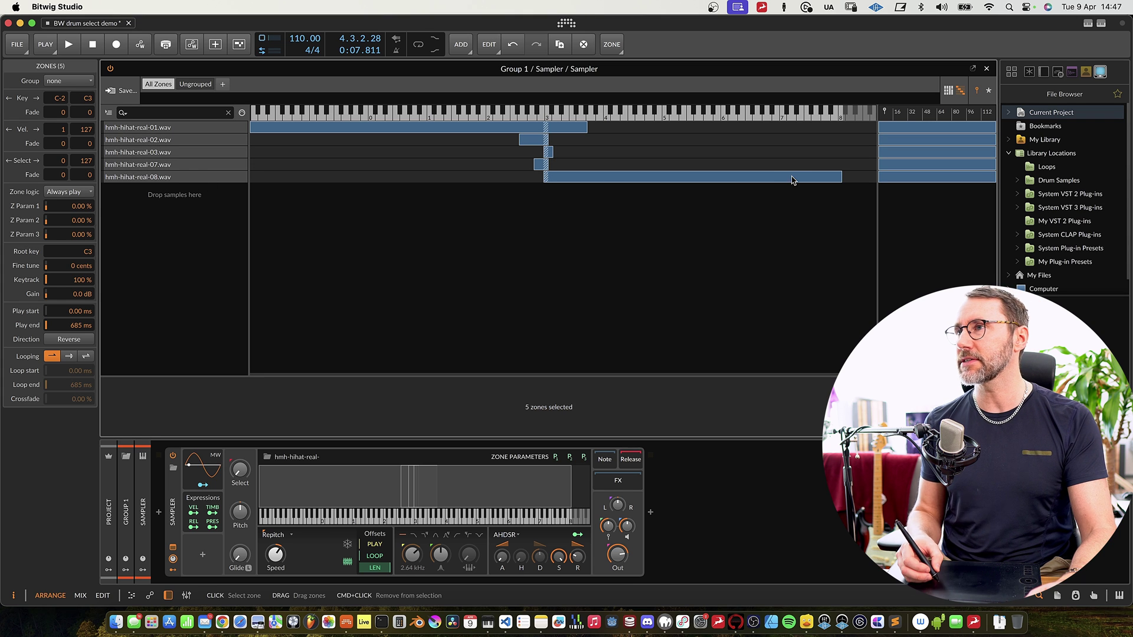
{"action": "right_click", "coordinate": [210, 149]}
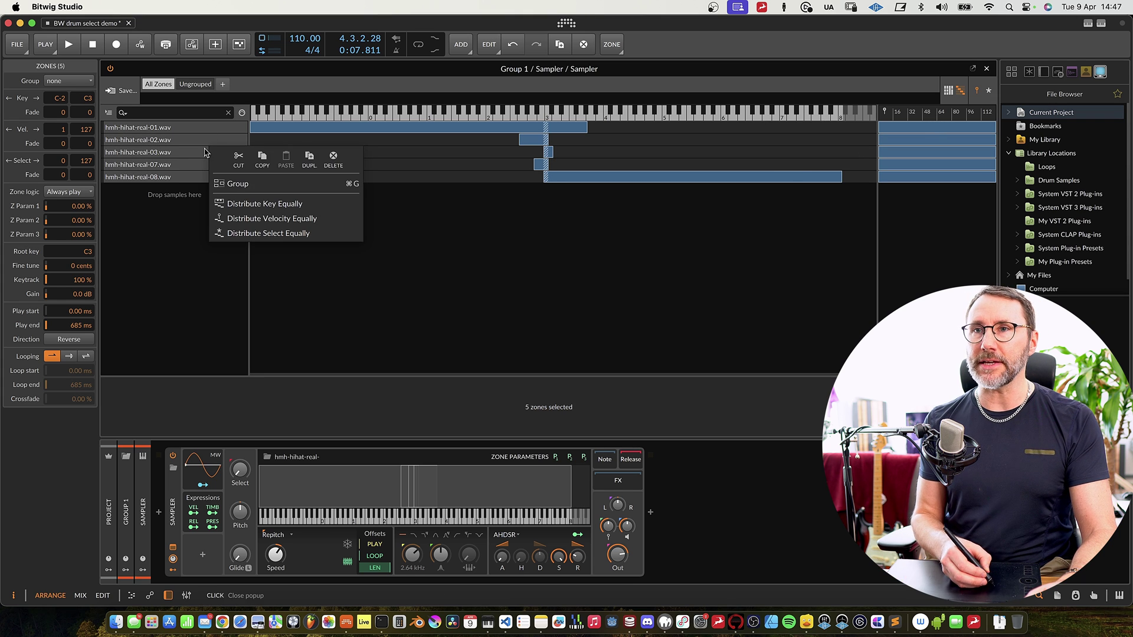
{"action": "left_click", "coordinate": [278, 234]}
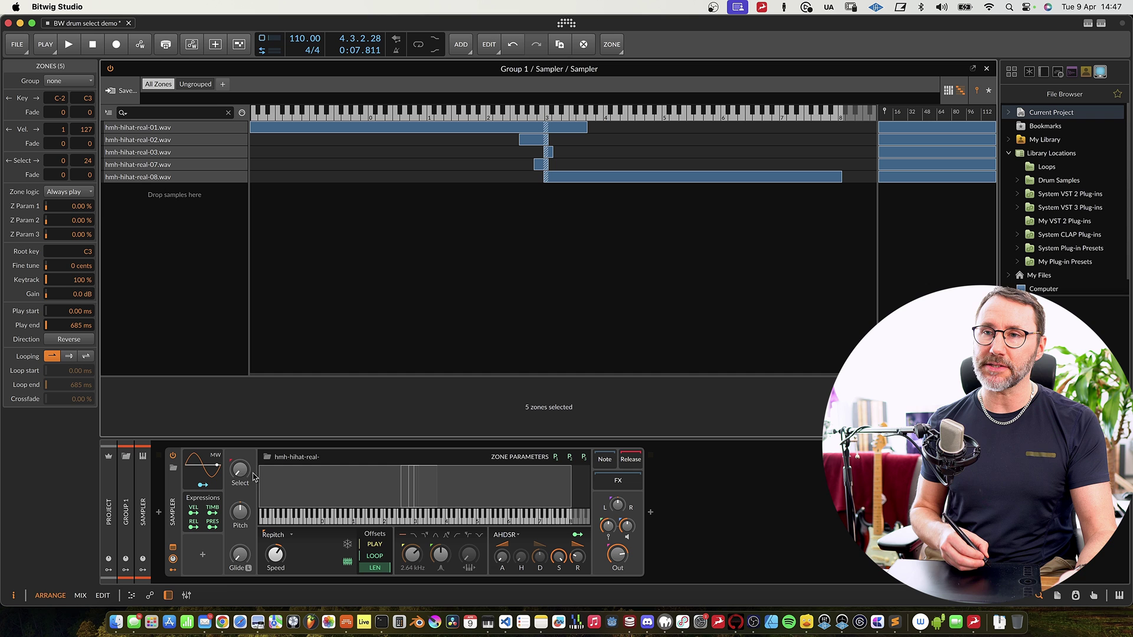
{"action": "left_click_drag", "start_coordinate": [240, 470], "coordinate": [240, 471]}
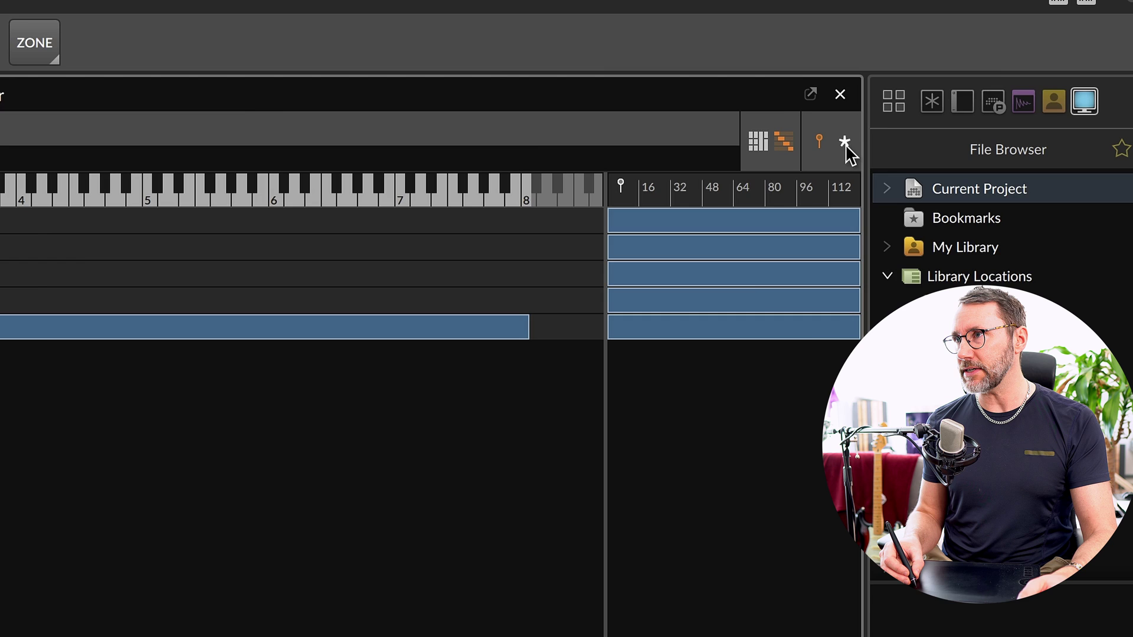
Step: Switch the zone editor to Select view and sweep the Select knob from 0 to 127
{"action": "left_click", "coordinate": [846, 147]}
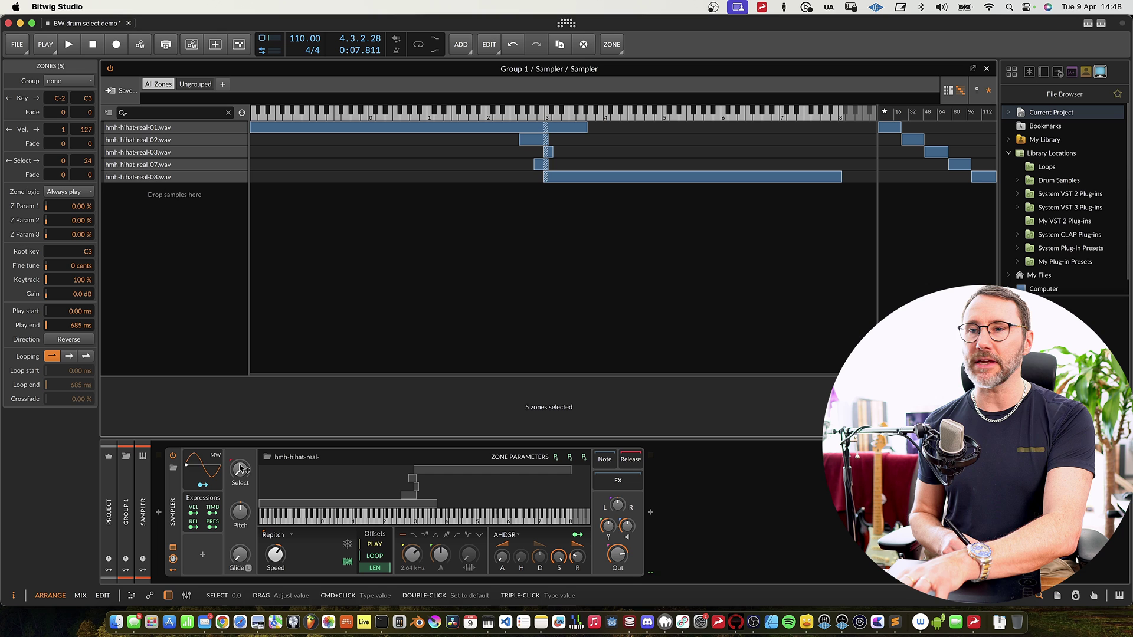
{"action": "mouse_move", "coordinate": [245, 477]}
{"action": "left_mouse_down"}
{"action": "mouse_move", "coordinate": [244, 413]}
{"action": "mouse_move", "coordinate": [248, 479]}
{"action": "left_mouse_up"}
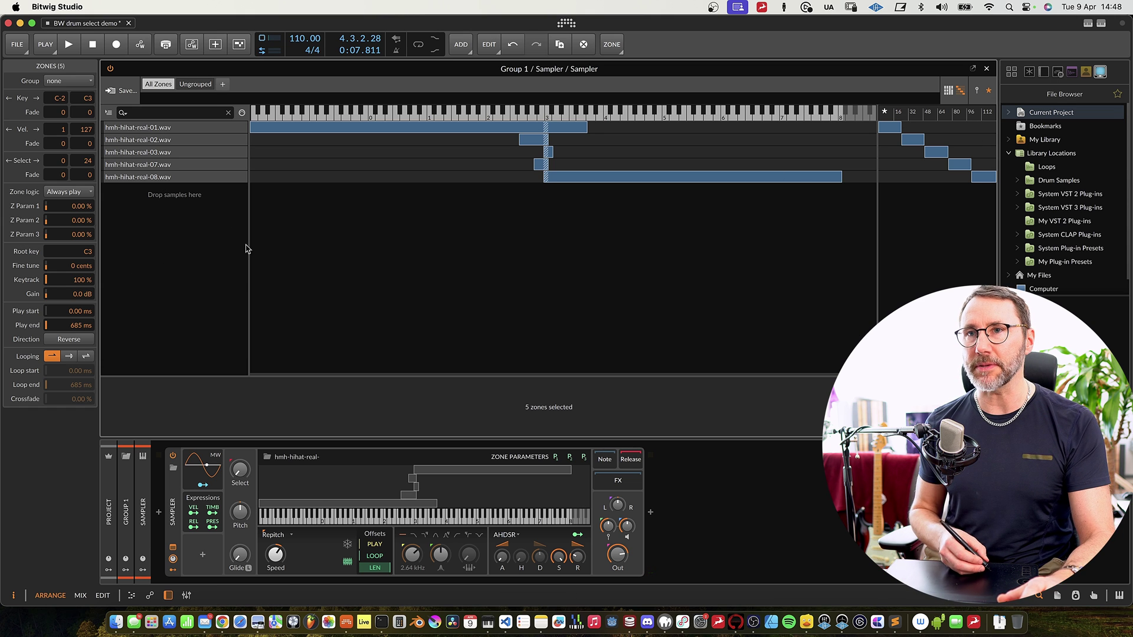
Step: Inspect zones 07, 03 and 08 (C3–C8, Select 101–127), then sweep the Select knob
{"action": "left_click", "coordinate": [191, 166]}
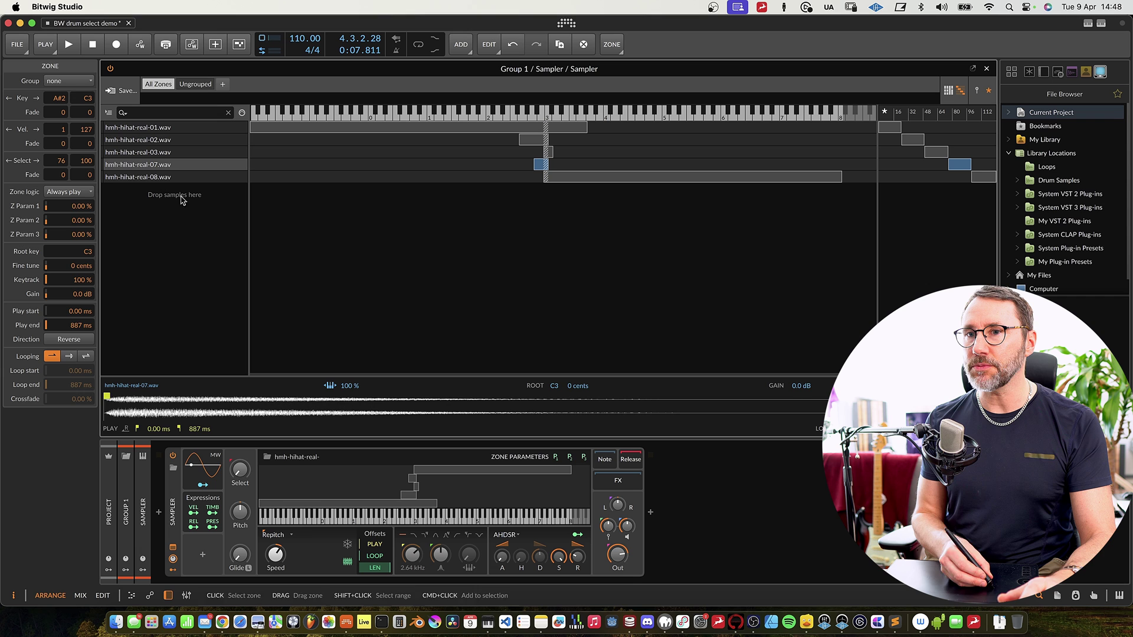
{"action": "left_click", "coordinate": [177, 152]}
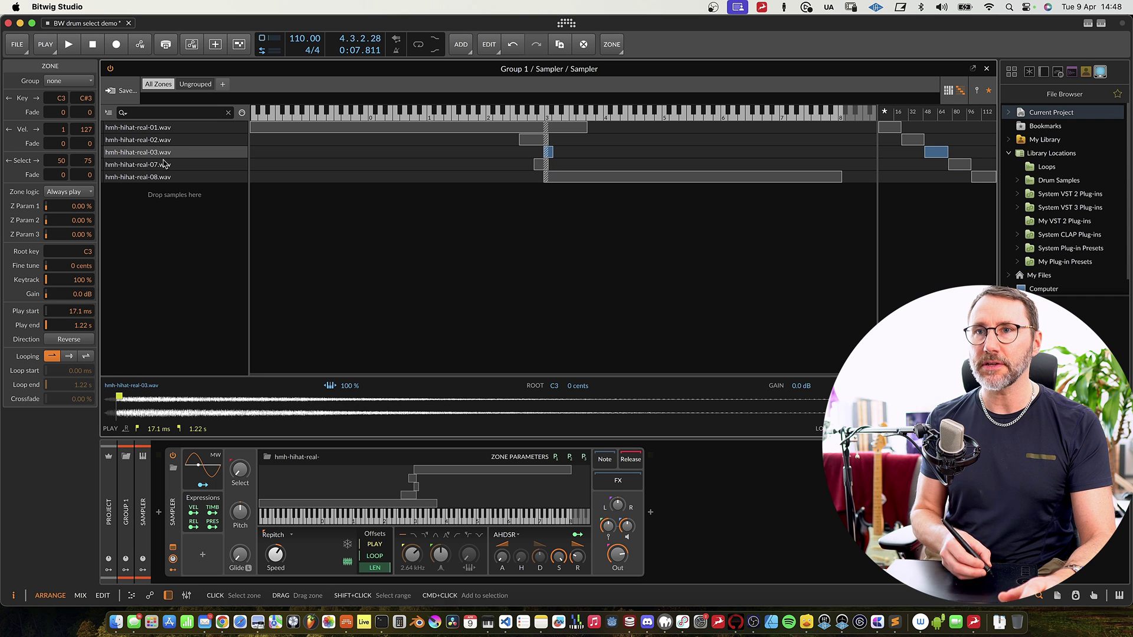
{"action": "left_click", "coordinate": [168, 139]}
{"action": "left_click", "coordinate": [165, 164]}
{"action": "left_click", "coordinate": [162, 177]}
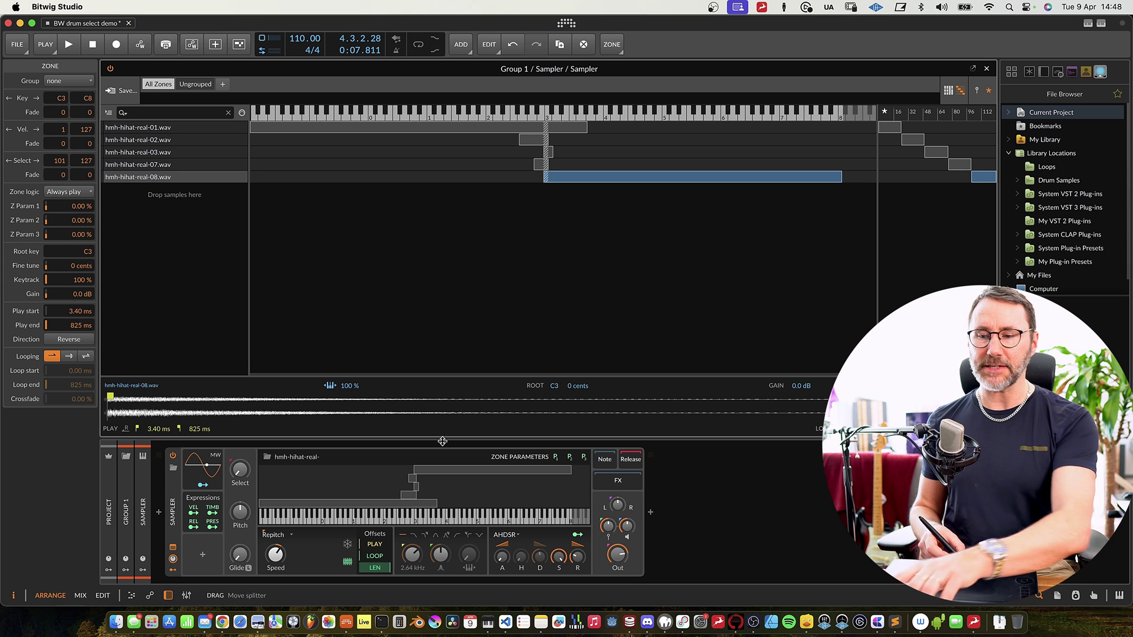
{"action": "left_click_drag", "start_coordinate": [240, 469], "coordinate": [240, 459]}
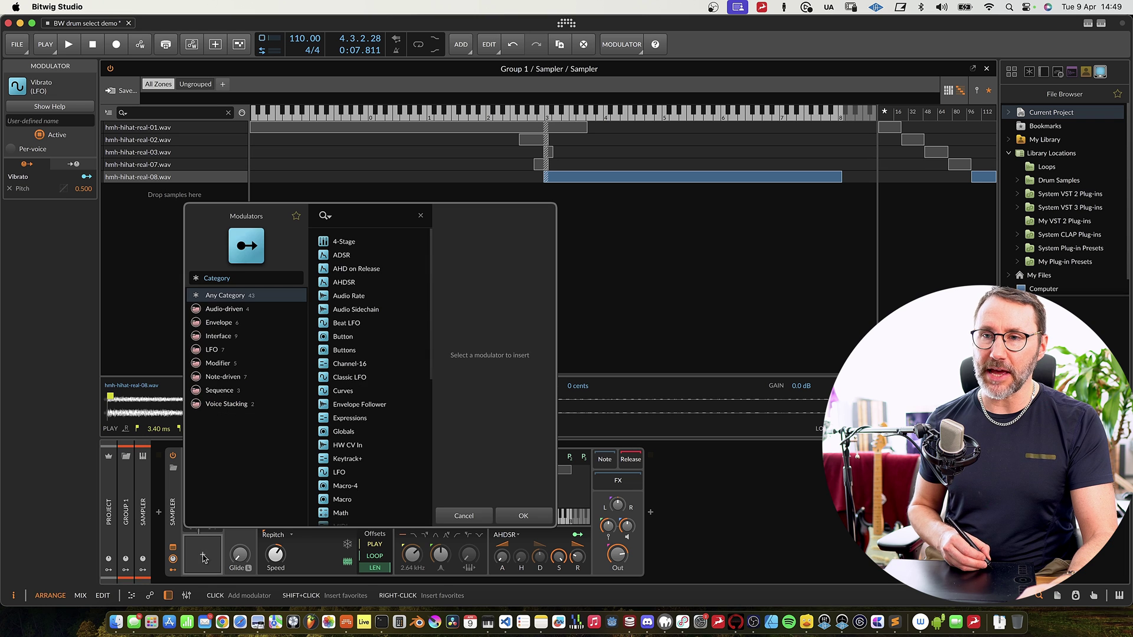
Step: Insert a Curves modulator into the Sampler and map it to Select at 1.000 depth
{"action": "left_click", "coordinate": [343, 391]}
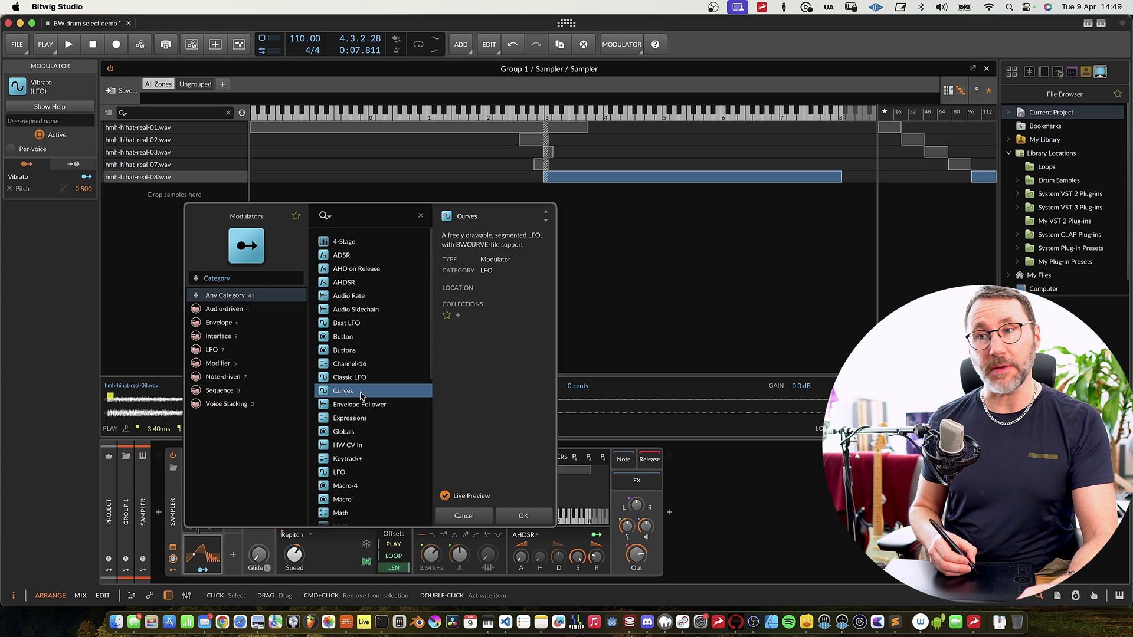
{"action": "left_click", "coordinate": [523, 516]}
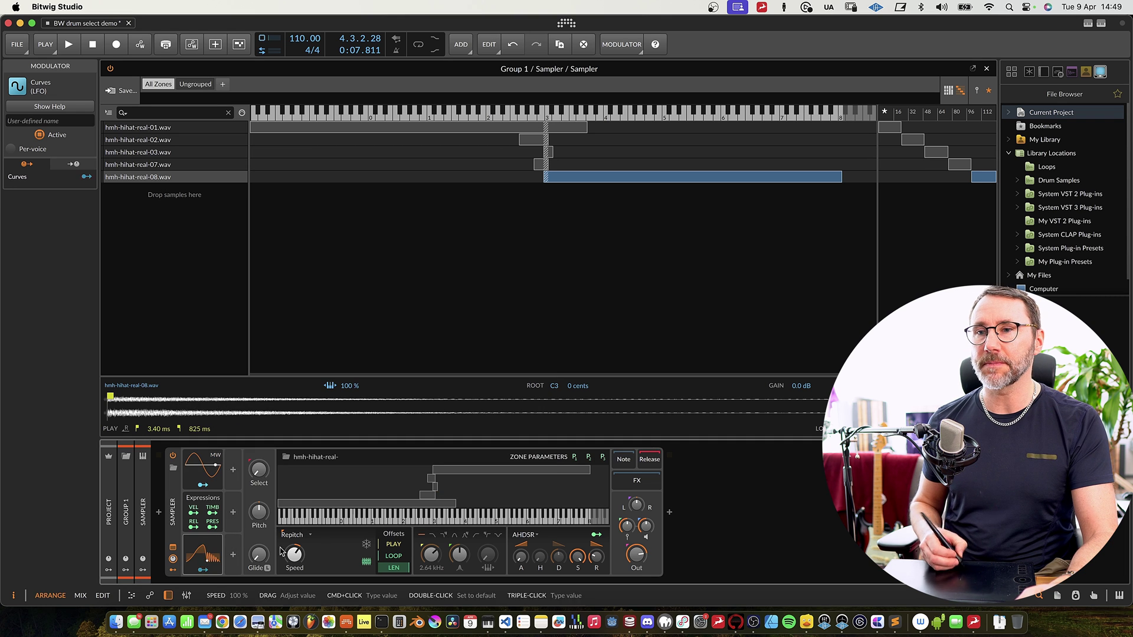
{"action": "left_click", "coordinate": [203, 570]}
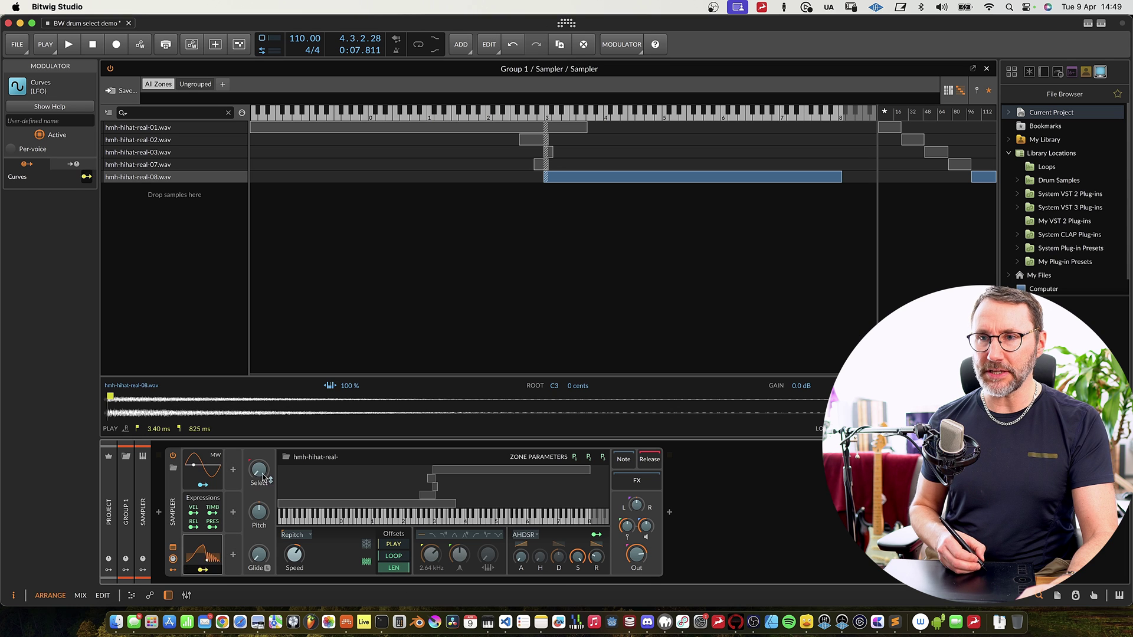
{"action": "mouse_move", "coordinate": [258, 469]}
{"action": "left_mouse_down"}
{"action": "mouse_move", "coordinate": [258, 439]}
{"action": "mouse_move", "coordinate": [273, 466]}
{"action": "left_mouse_up"}
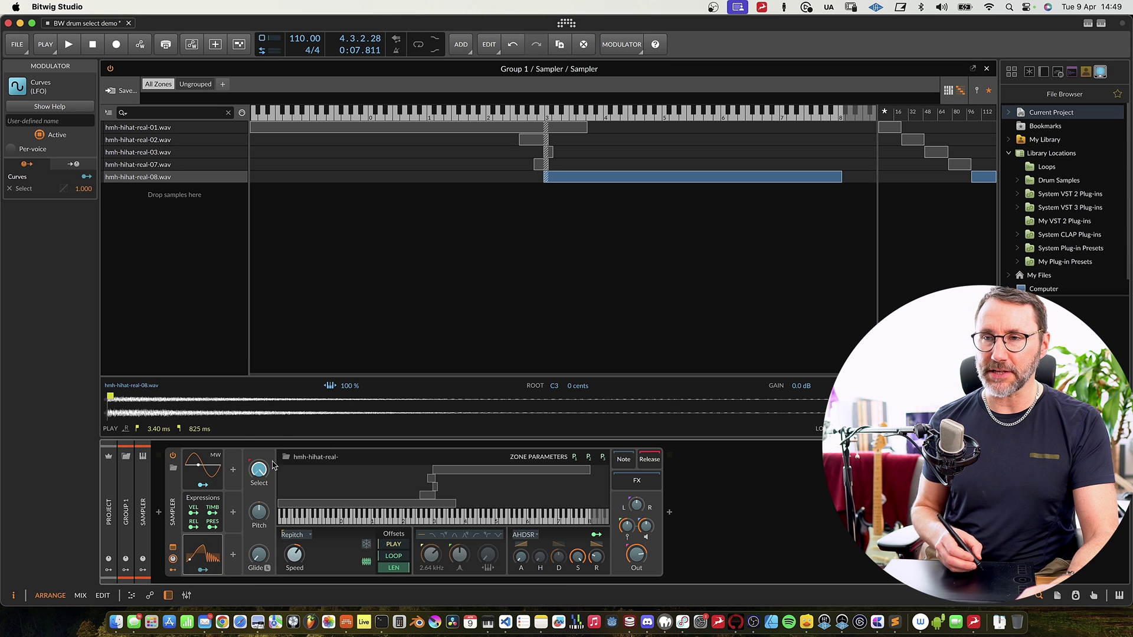
{"action": "left_click", "coordinate": [223, 568]}
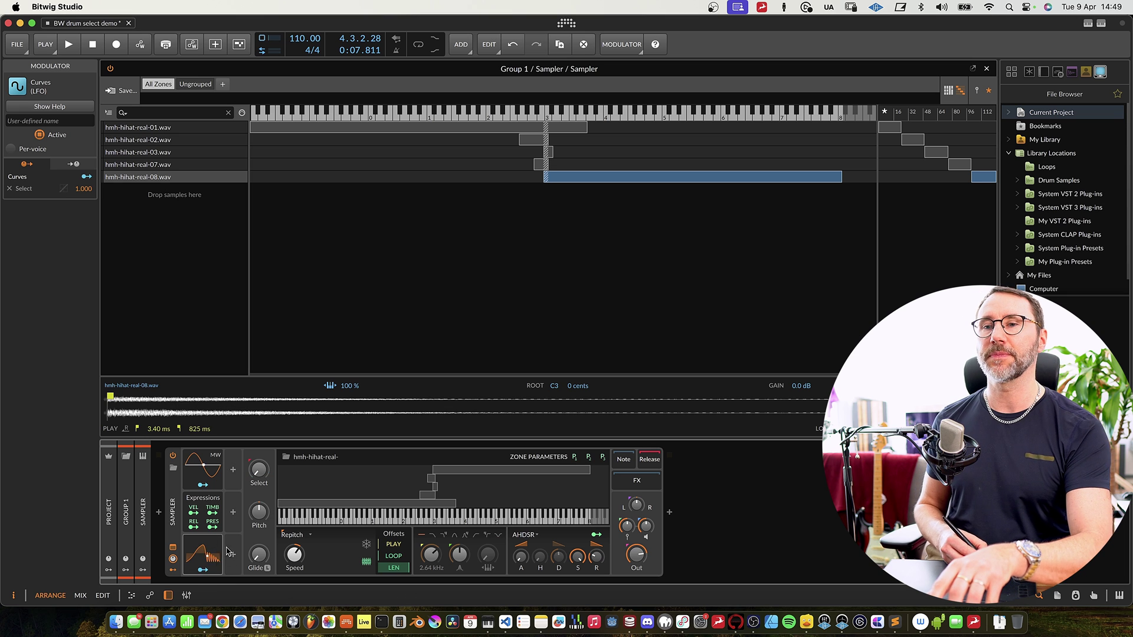
Step: Set the Curves modulator's retrigger from Free to Sync and its rate unit to note values
{"action": "left_click", "coordinate": [229, 553]}
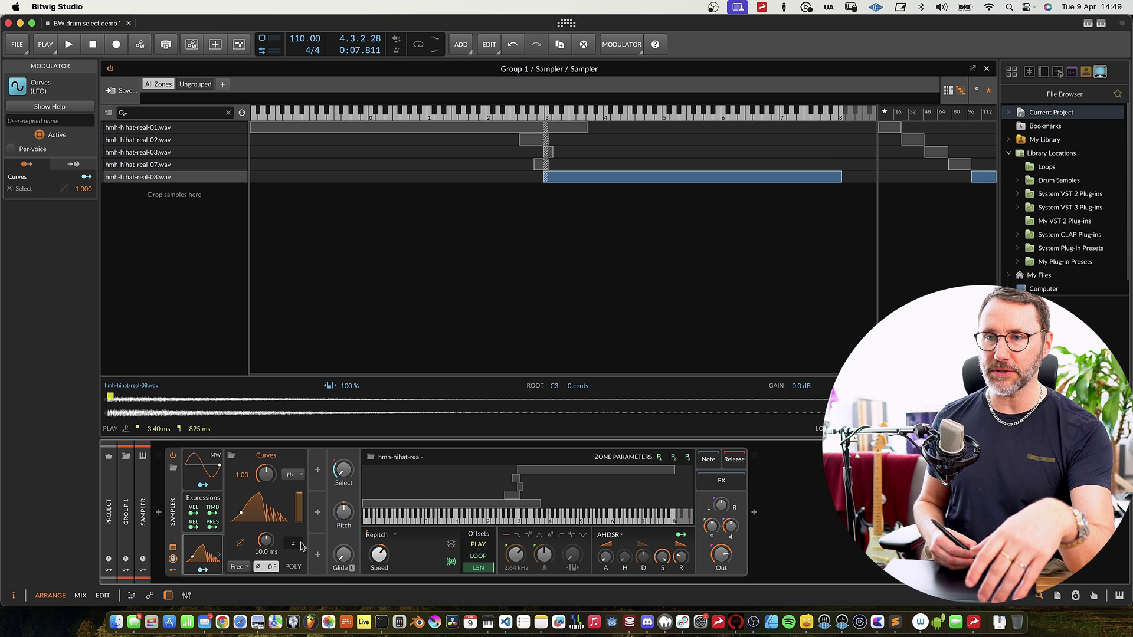
{"action": "mouse_move", "coordinate": [343, 469]}
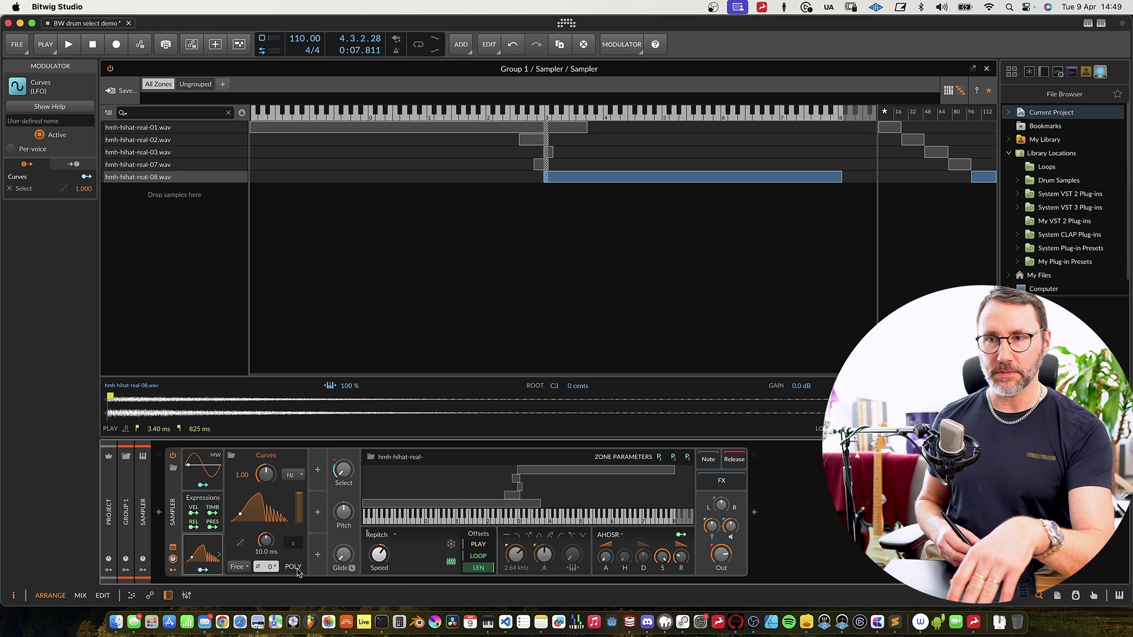
{"action": "left_click", "coordinate": [243, 567]}
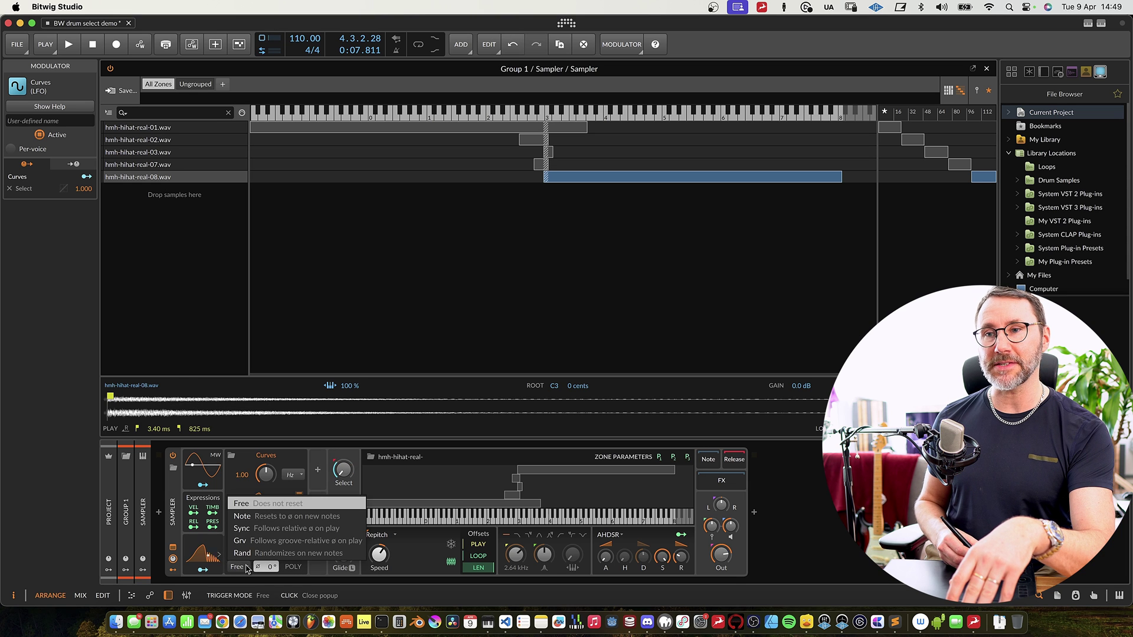
{"action": "left_click", "coordinate": [256, 529]}
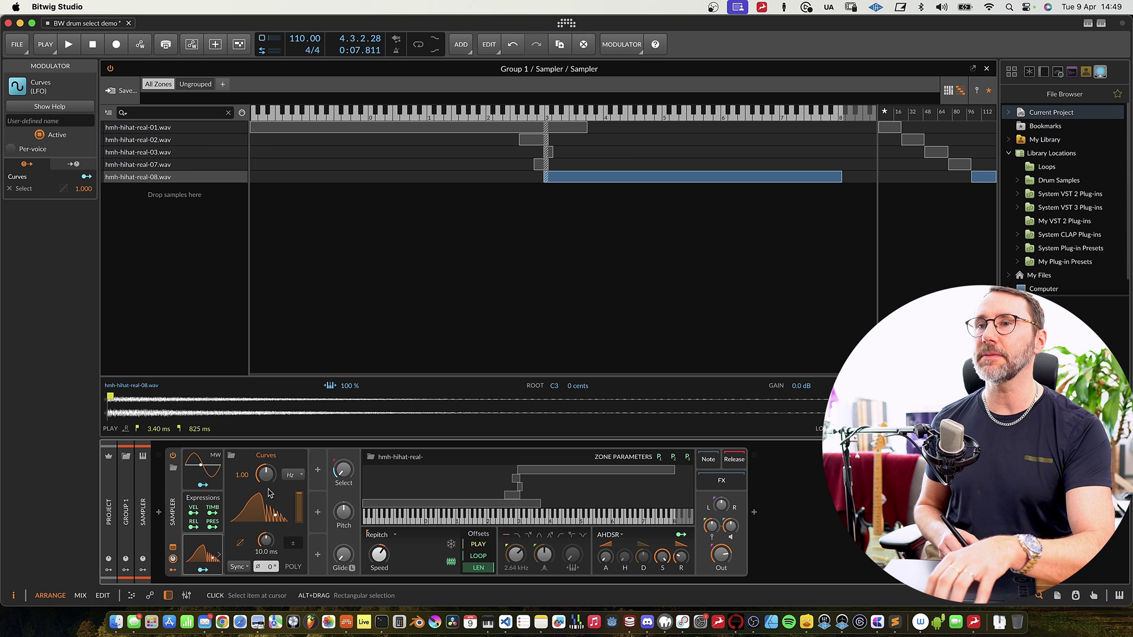
{"action": "left_click", "coordinate": [293, 475]}
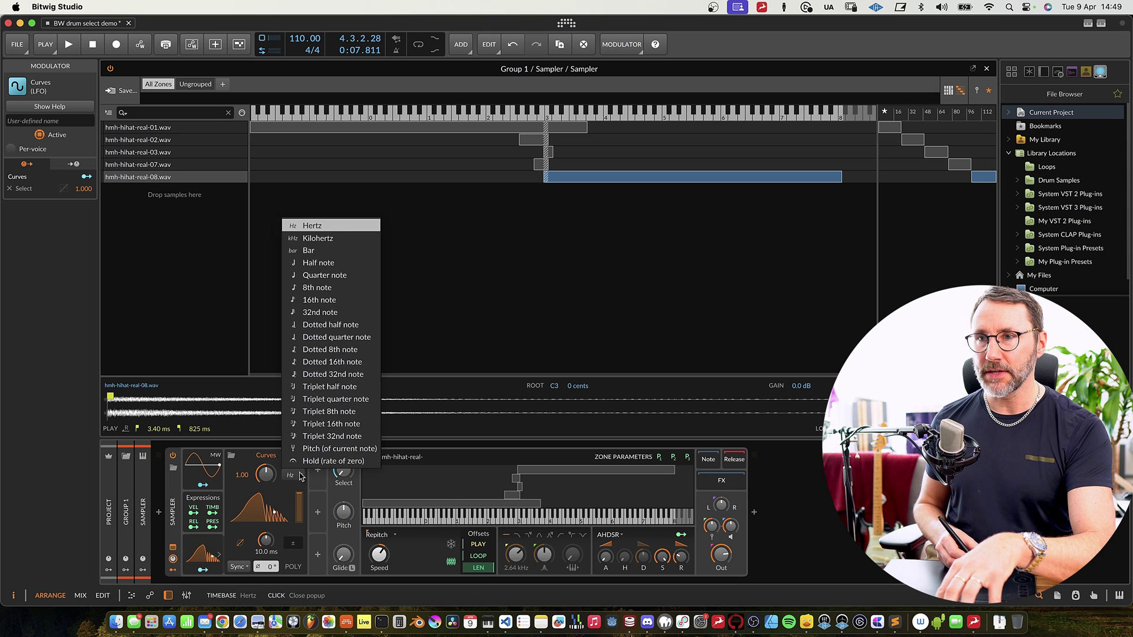
{"action": "left_click", "coordinate": [326, 264]}
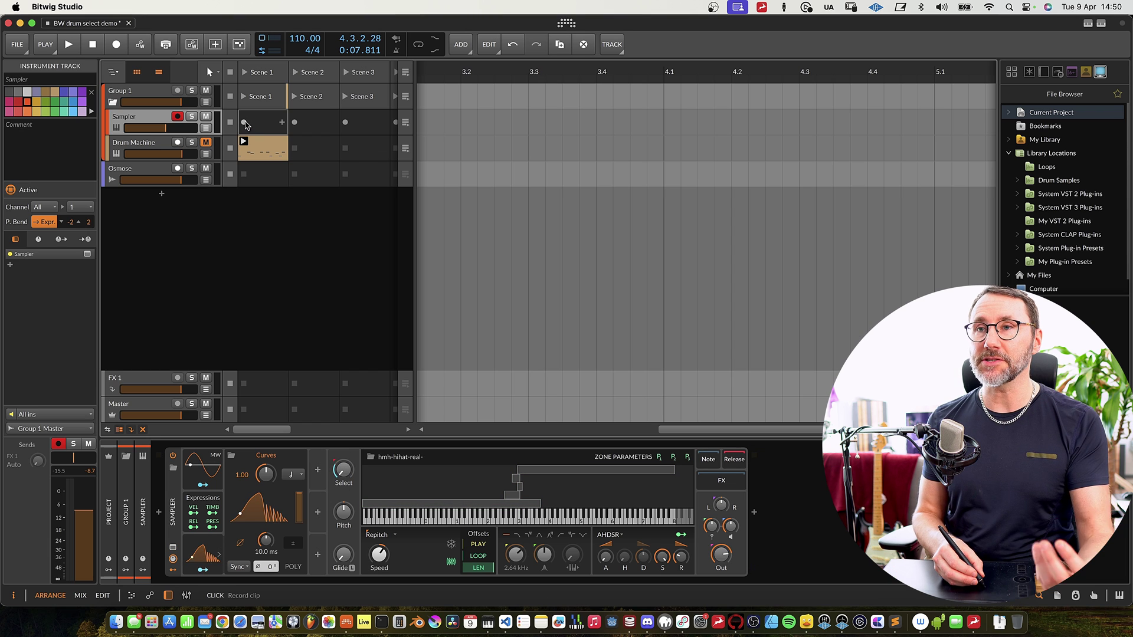
Step: Create a clip in the Sampler track's Scene 1 slot and enlarge its note editor
{"action": "double_click", "coordinate": [247, 124]}
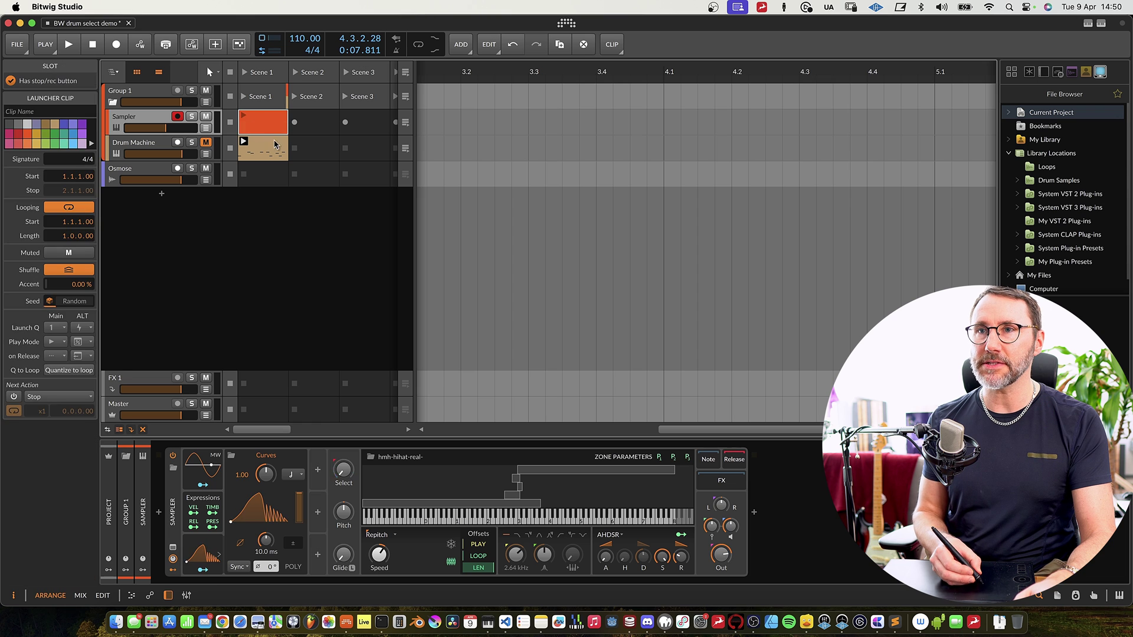
{"action": "double_click", "coordinate": [263, 124]}
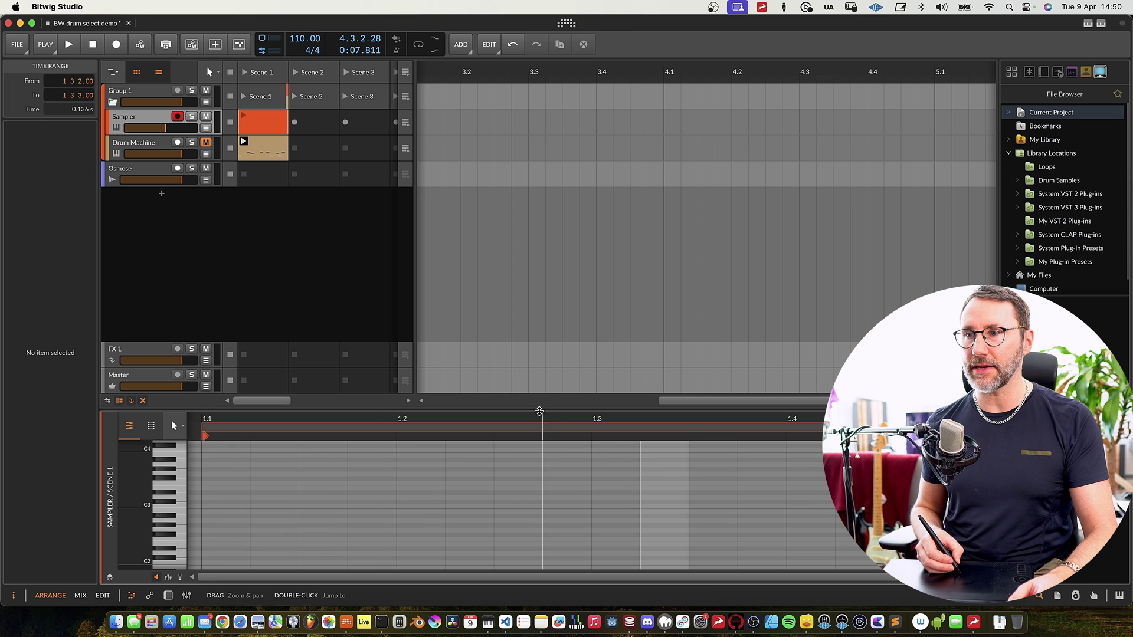
{"action": "left_click_drag", "start_coordinate": [538, 411], "coordinate": [539, 298]}
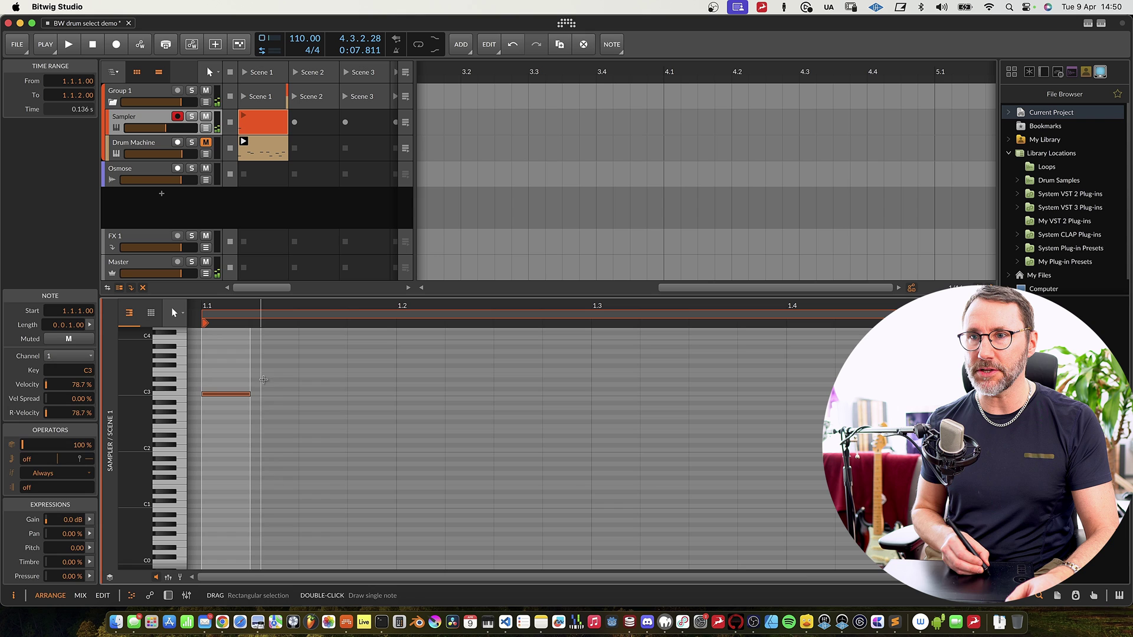
Step: Draw four short C3 notes, duplicate them with Cmd+D to fill the bar, and start playback
{"action": "double_click", "coordinate": [275, 394]}
{"action": "double_click", "coordinate": [323, 393]}
{"action": "double_click", "coordinate": [369, 399]}
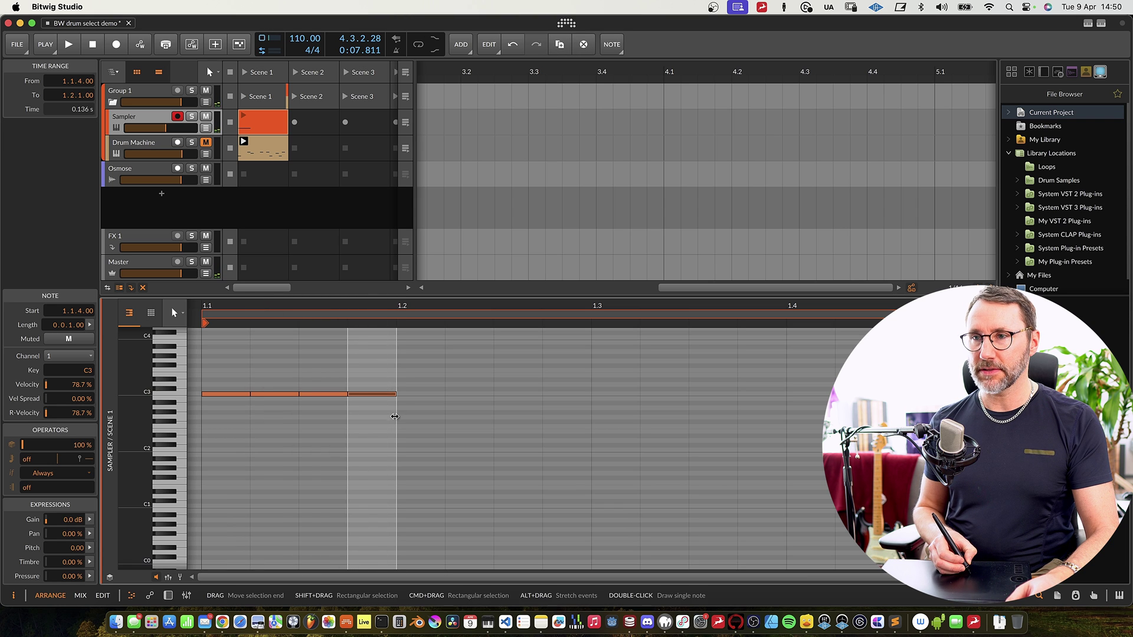
{"action": "left_click_drag", "start_coordinate": [395, 417], "coordinate": [200, 367]}
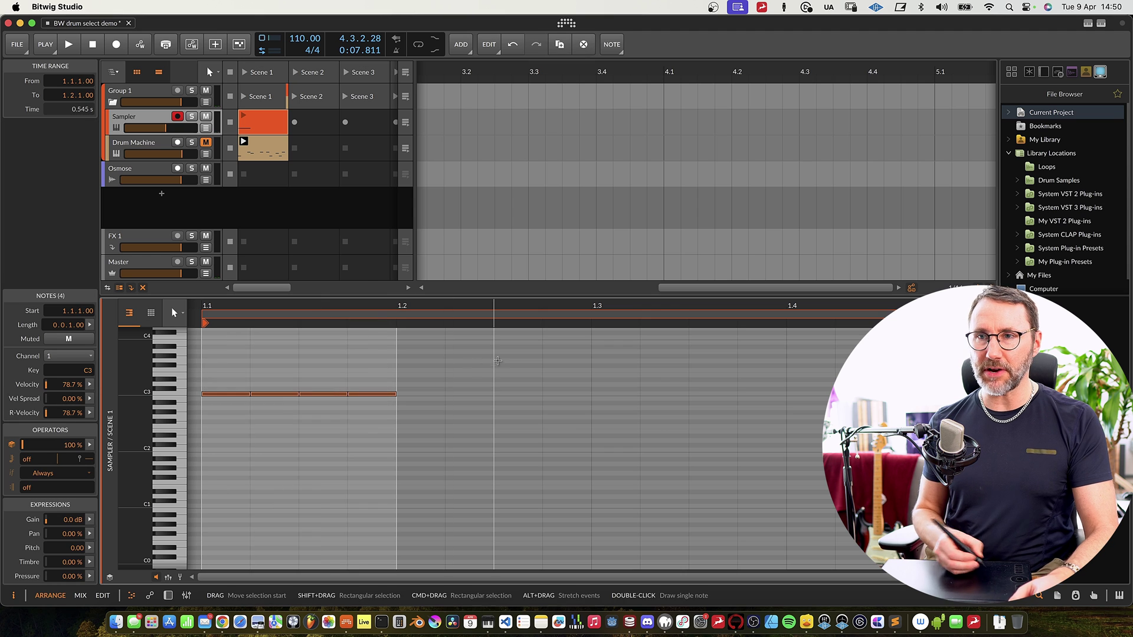
{"action": "key", "text": "super+d"}
{"action": "key", "text": "super+d"}
{"action": "key", "text": "super+d"}
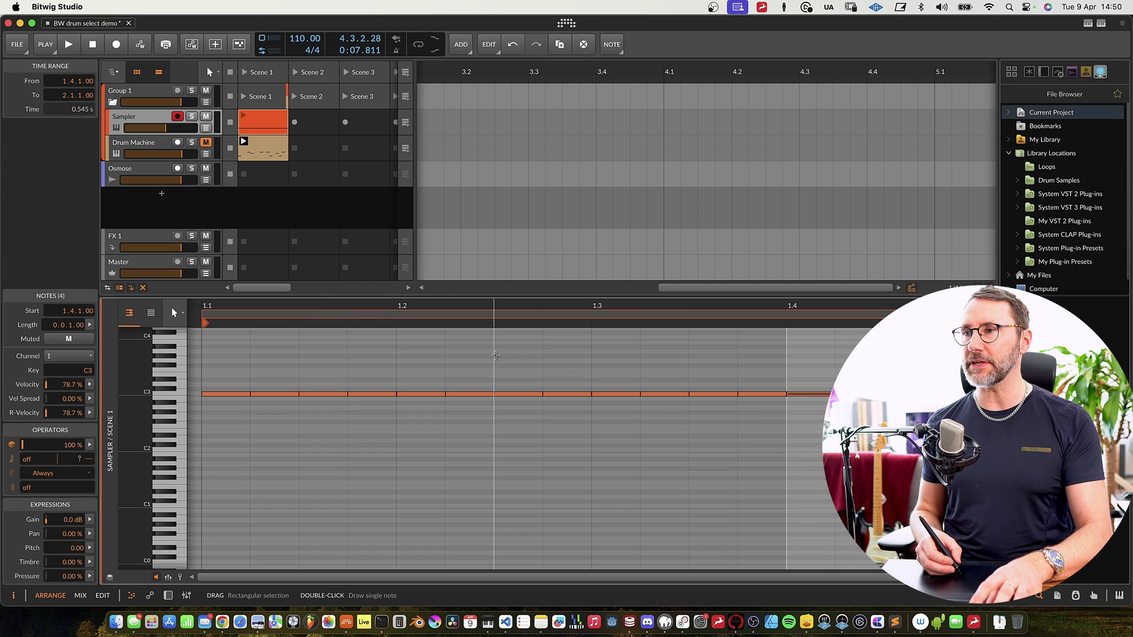
{"action": "key", "text": "space"}
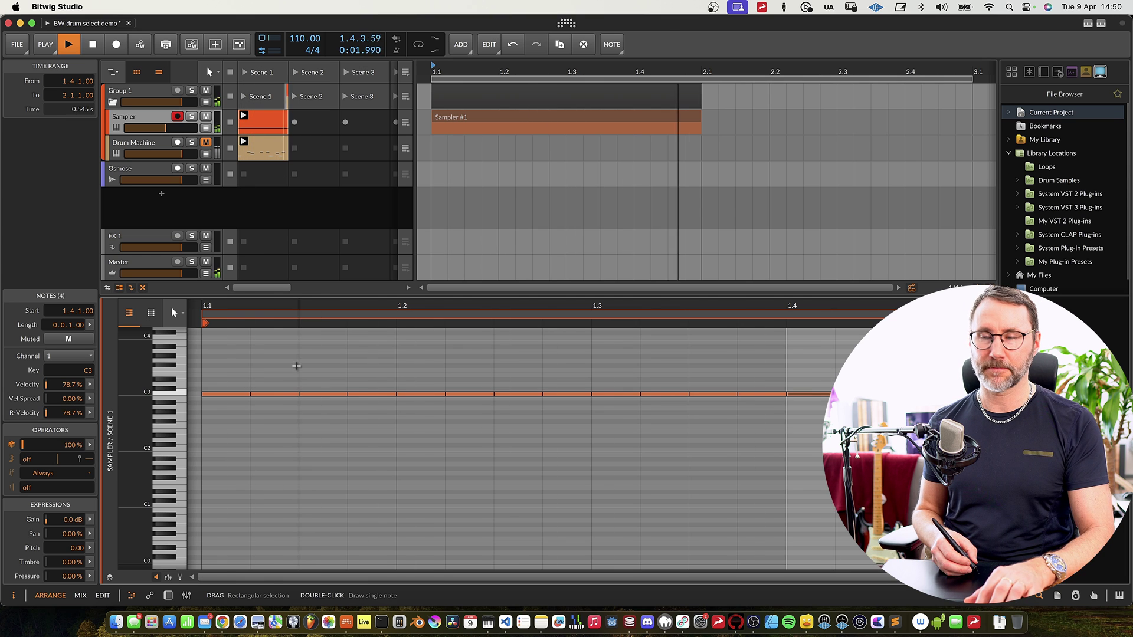
Step: Bring the Sampler back into view and change the Curves shape to Periodic > Crooked II
{"action": "key", "text": "d"}
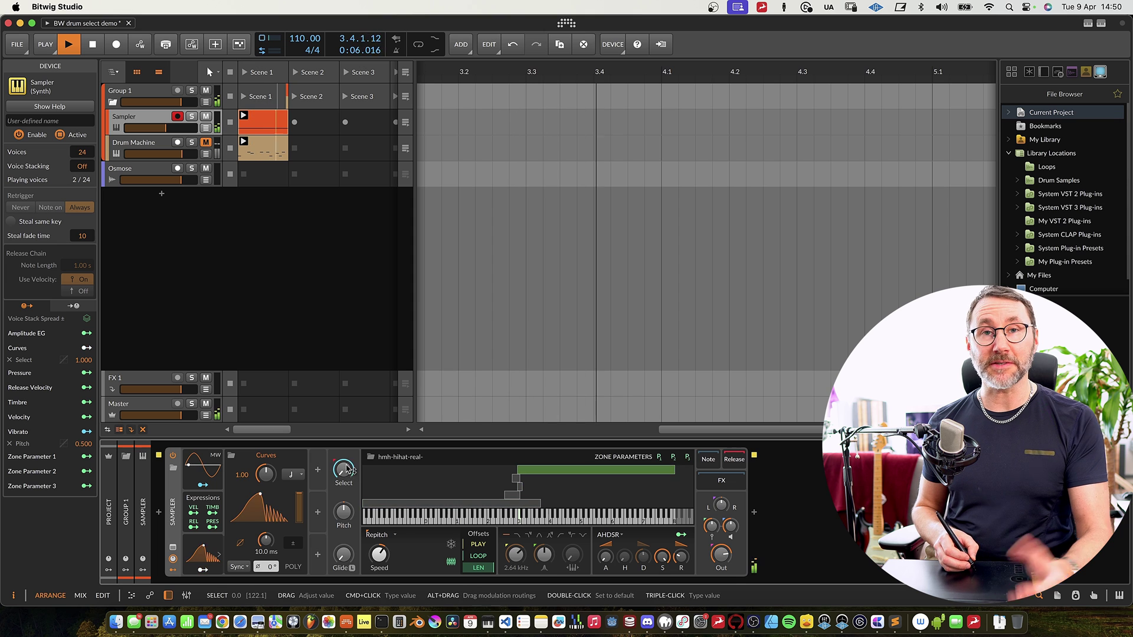
{"action": "left_click", "coordinate": [258, 507]}
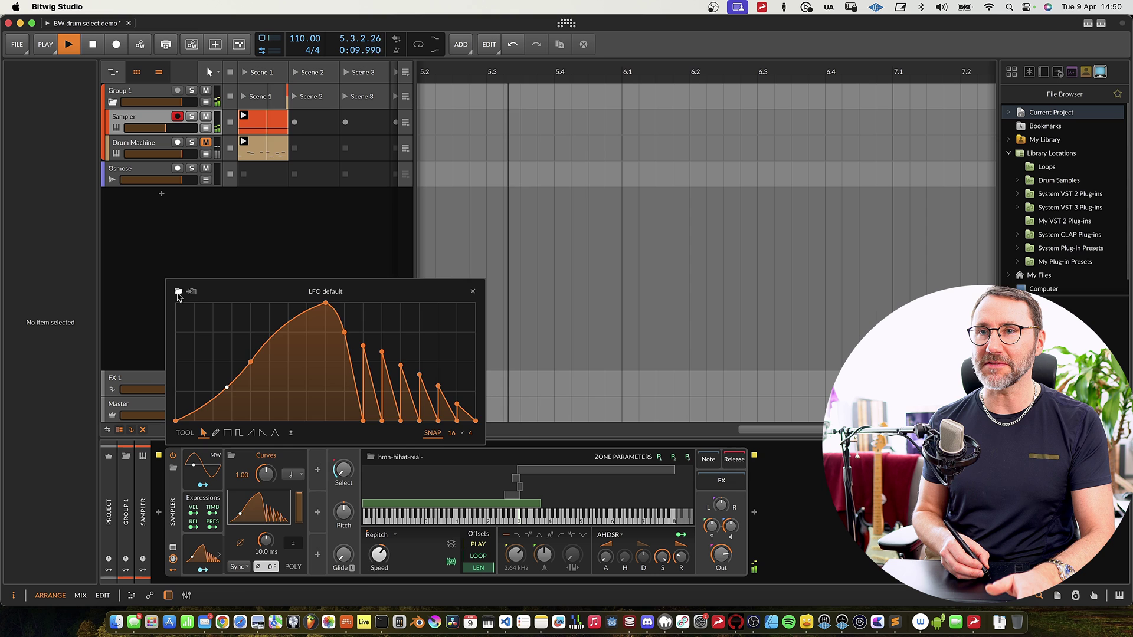
{"action": "left_click", "coordinate": [178, 292]}
{"action": "left_click", "coordinate": [448, 287]}
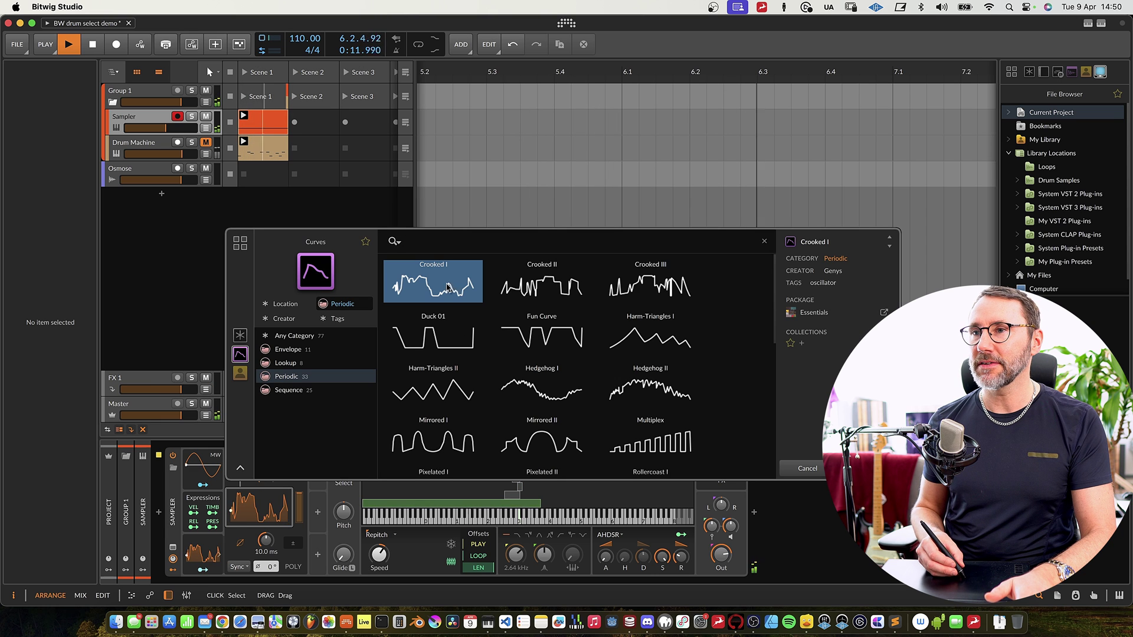
{"action": "left_click", "coordinate": [549, 288]}
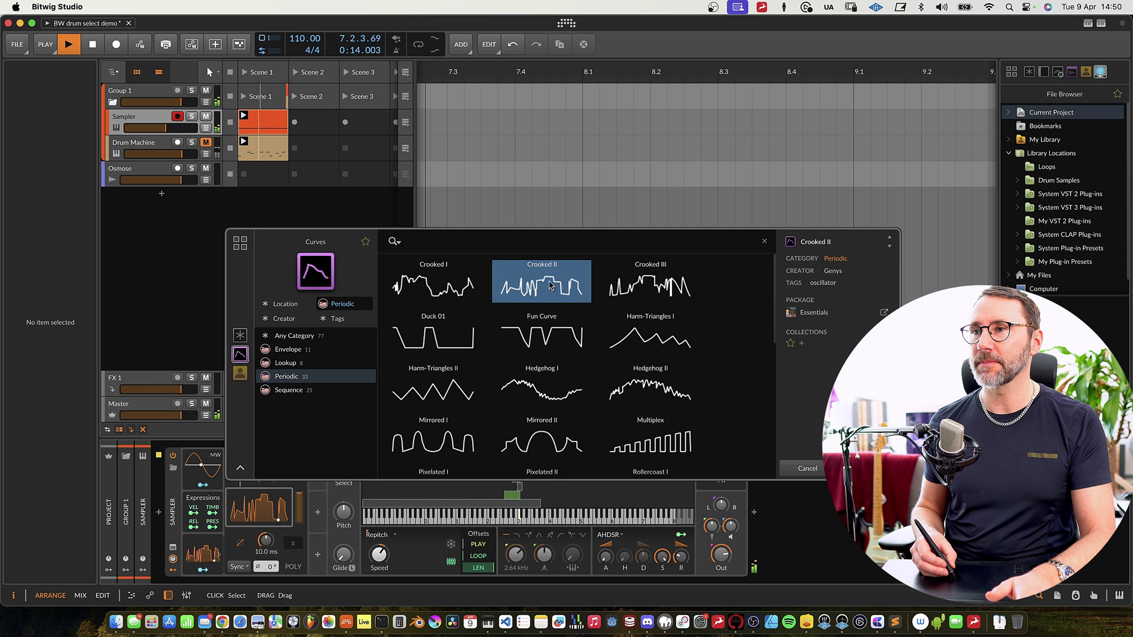
{"action": "key", "text": "Return"}
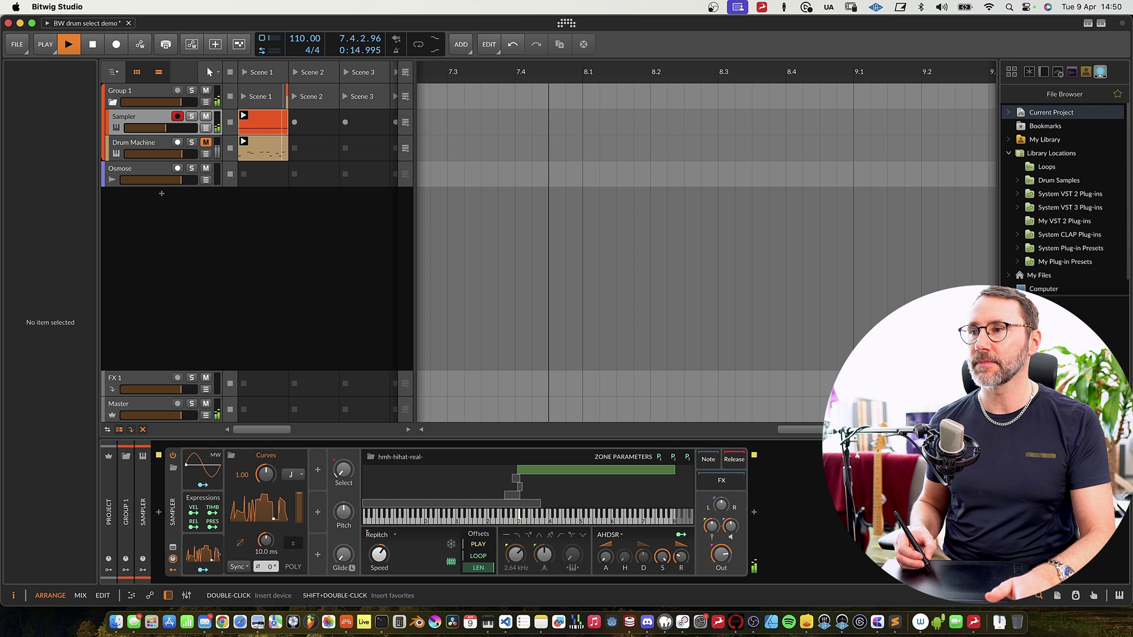
Step: Reopen the Crooked II curve editor and drag a peak point of the curve
{"action": "left_click", "coordinate": [264, 515]}
{"action": "left_click", "coordinate": [264, 515]}
{"action": "left_click", "coordinate": [265, 515]}
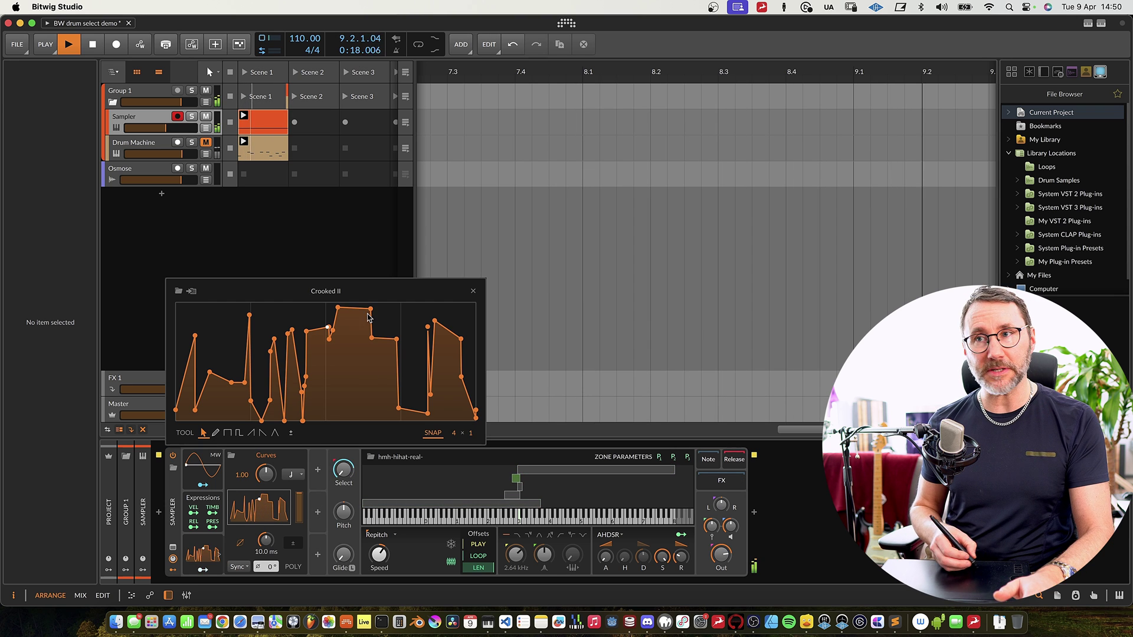
{"action": "left_click_drag", "start_coordinate": [338, 308], "coordinate": [349, 420]}
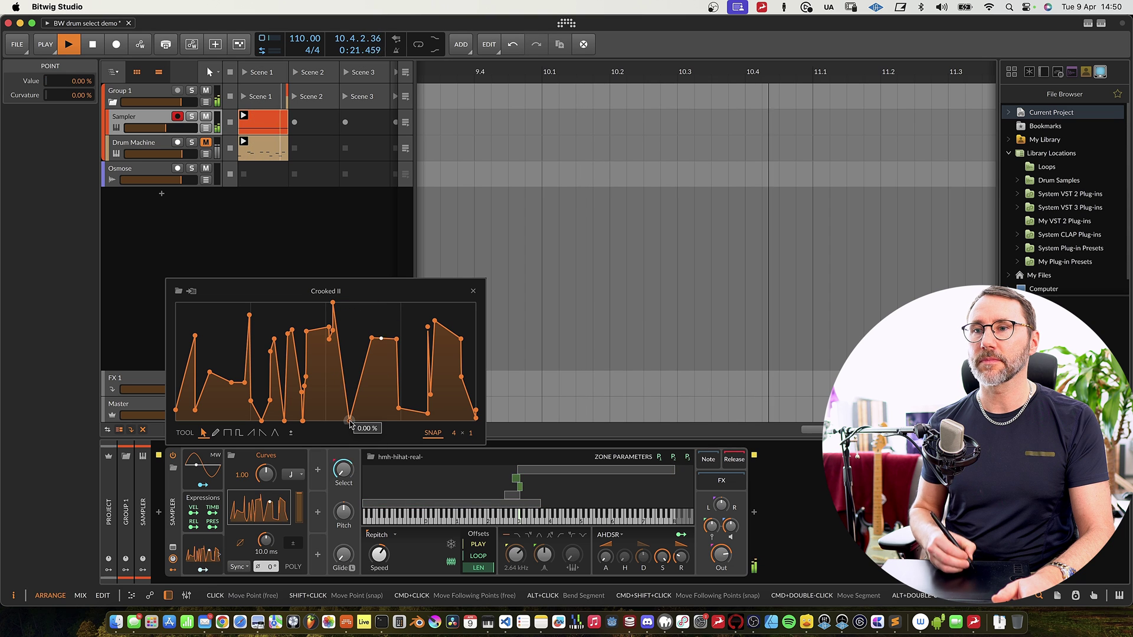
Step: Set the Curves rate to Bar, lower two curve points (one to 0 %), and close the editor
{"action": "left_click", "coordinate": [302, 479]}
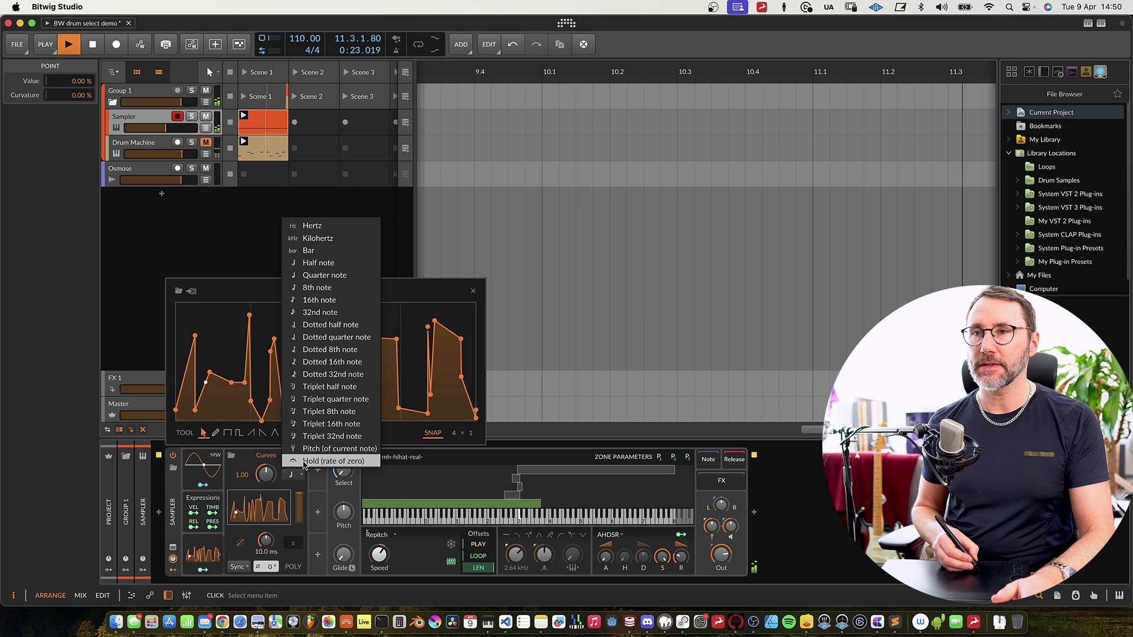
{"action": "left_click", "coordinate": [333, 258]}
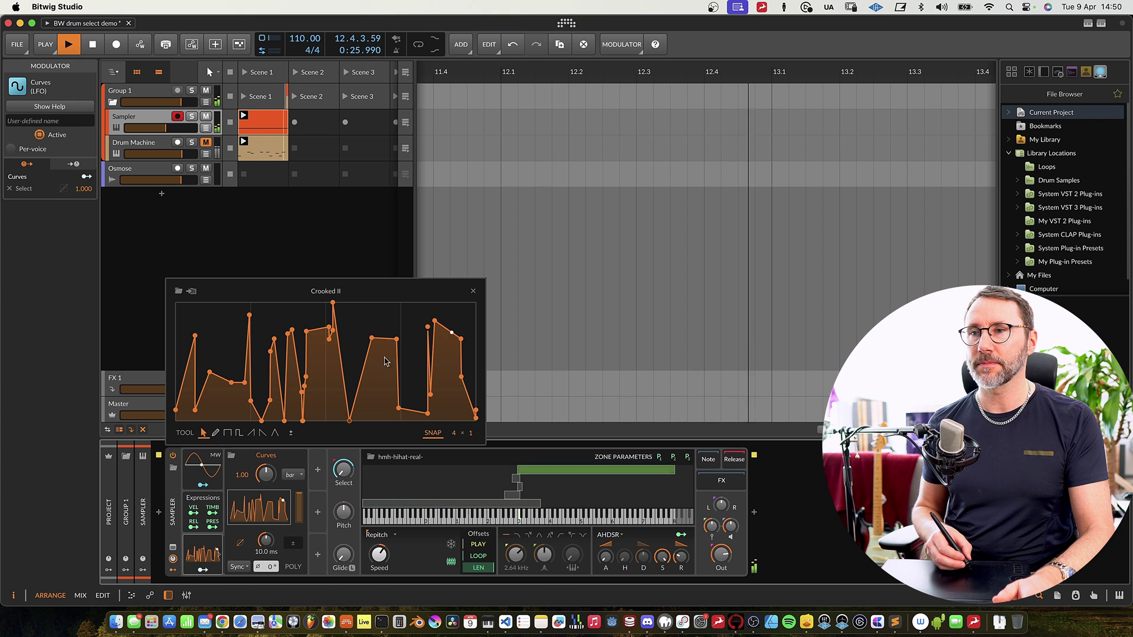
{"action": "left_click_drag", "start_coordinate": [397, 339], "coordinate": [372, 409]}
{"action": "left_click_drag", "start_coordinate": [435, 322], "coordinate": [445, 420]}
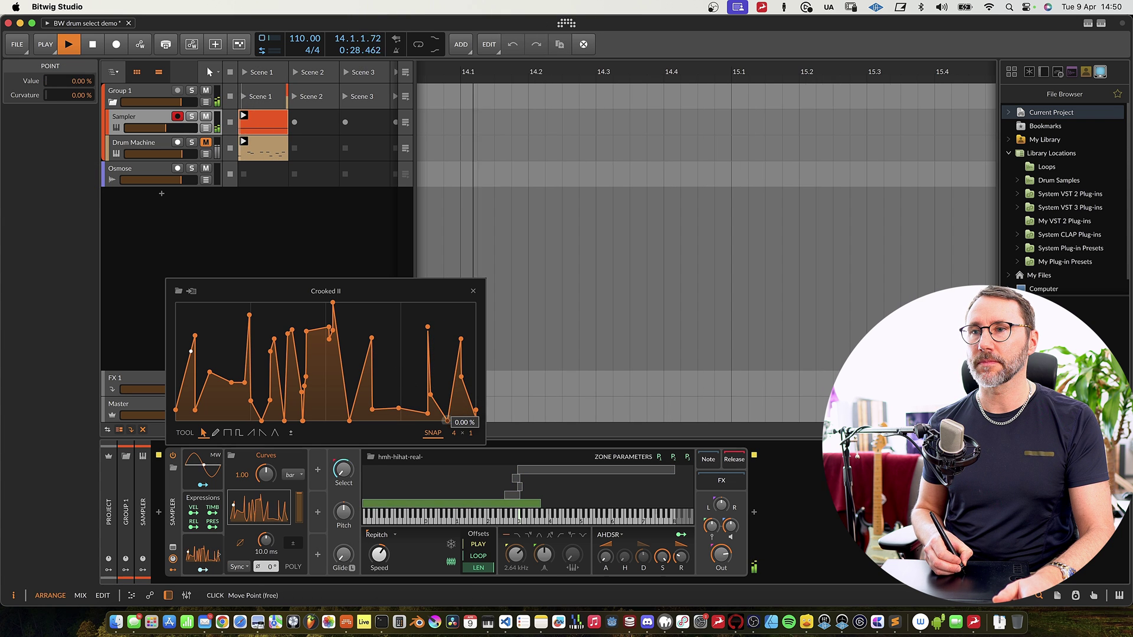
{"action": "left_click", "coordinate": [474, 292]}
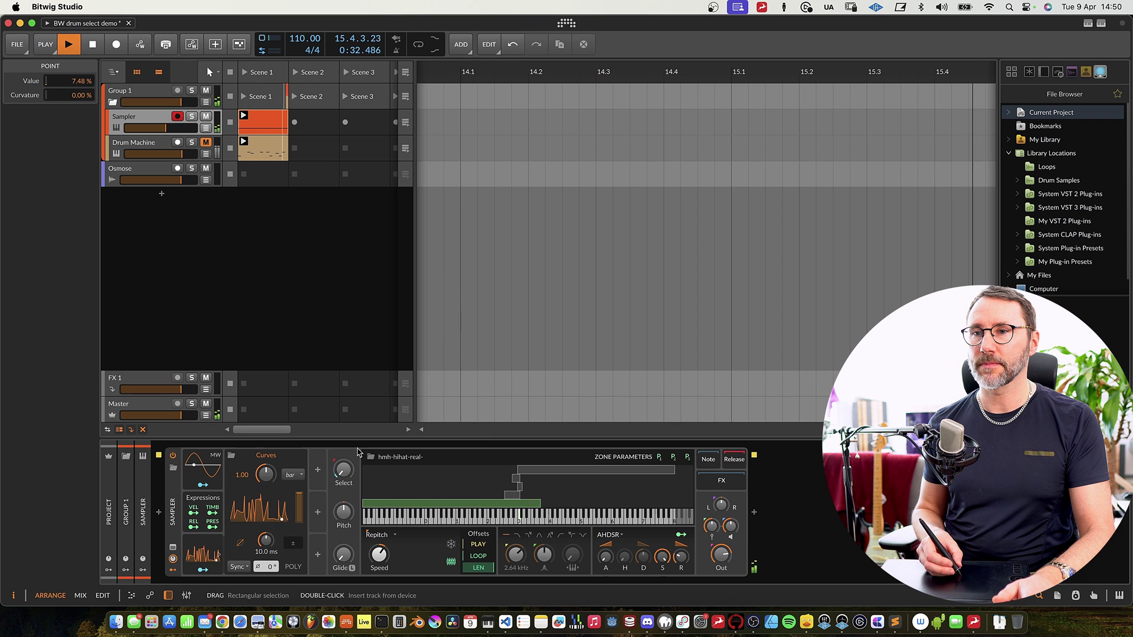
Step: Route the Curves LFO to the Sampler's Select knob, unmute Drum Machine and record-arm Osmose
{"action": "left_click", "coordinate": [203, 569]}
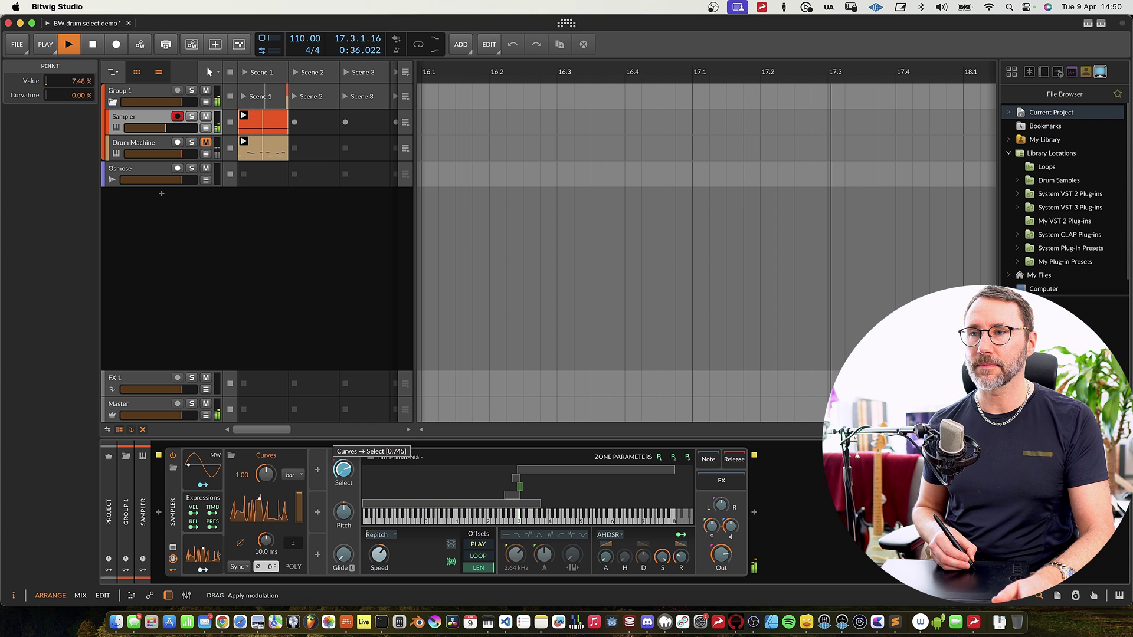
{"action": "left_click_drag", "start_coordinate": [344, 471], "coordinate": [343, 472]}
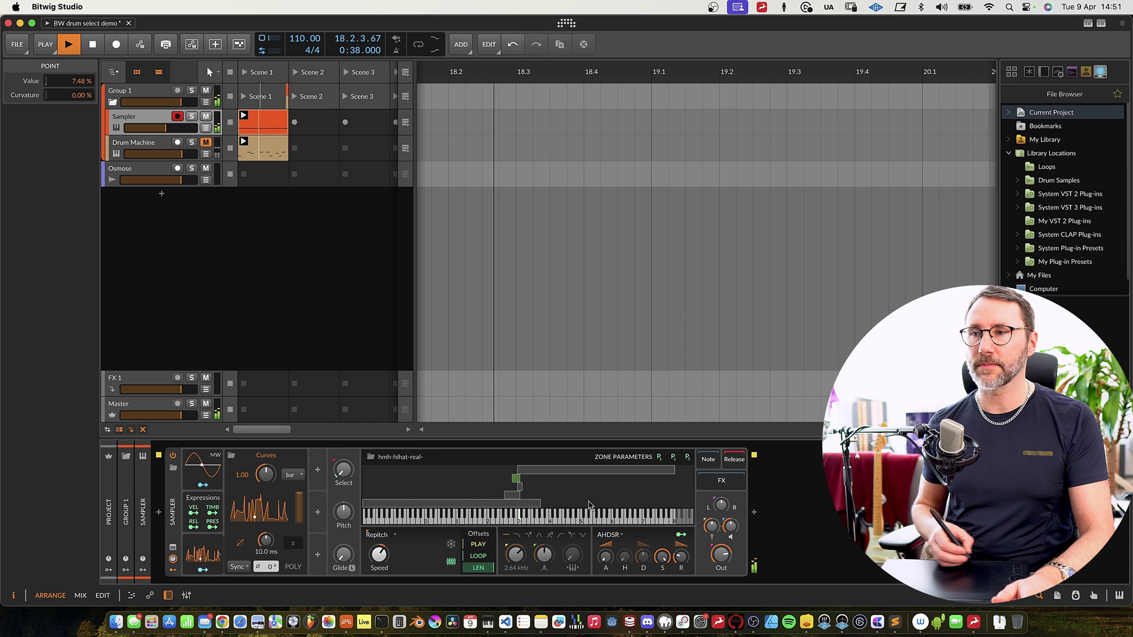
{"action": "mouse_move", "coordinate": [721, 505]}
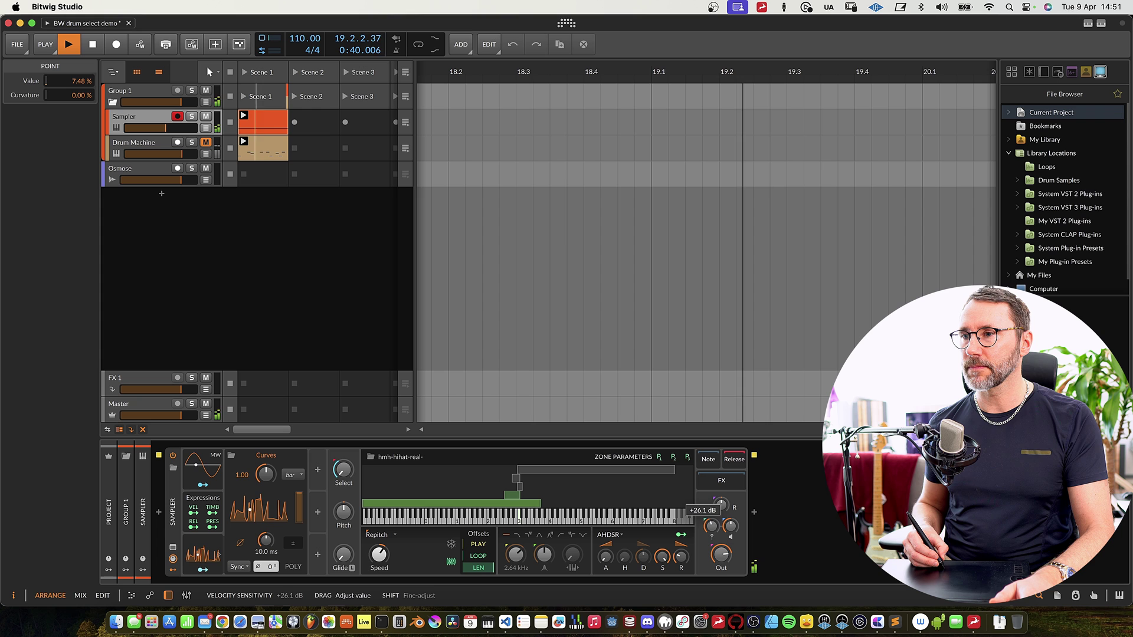
{"action": "left_click", "coordinate": [205, 142]}
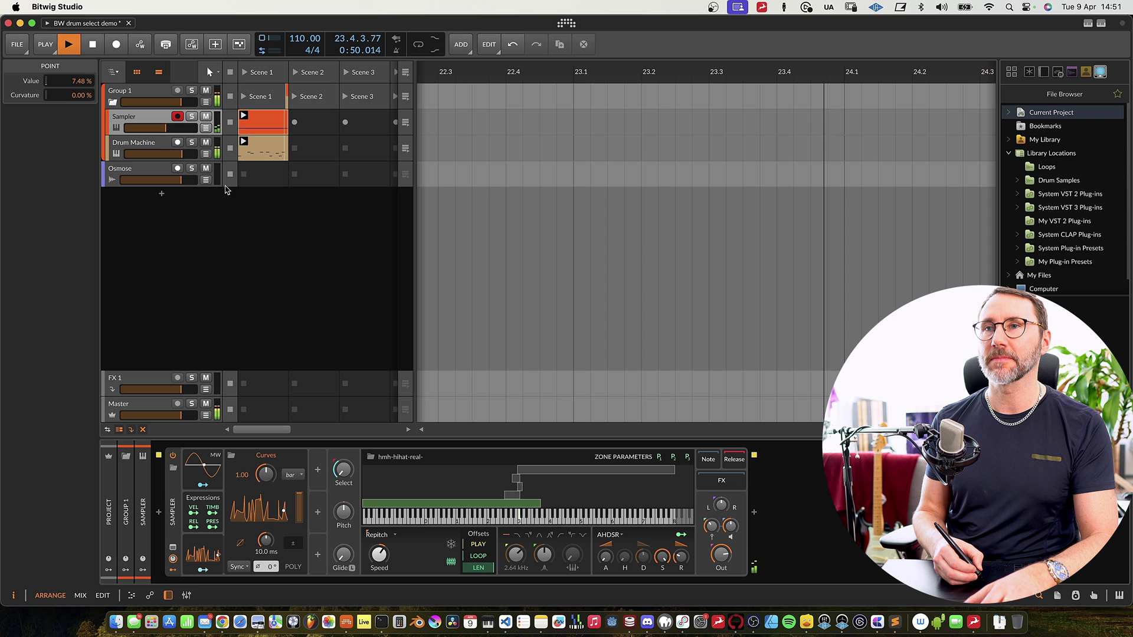
{"action": "left_click", "coordinate": [157, 170]}
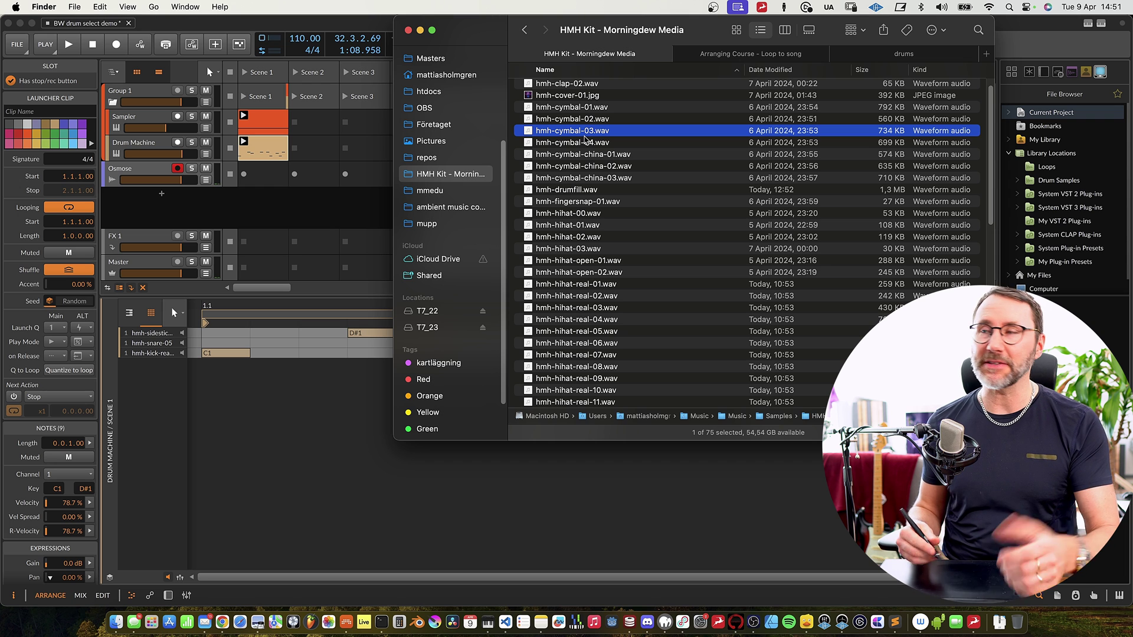
Step: Audition hmh-cymbal-04.wav and drop it below Osmose to create a new cymbal track
{"action": "left_click", "coordinate": [583, 143]}
{"action": "key", "text": "space"}
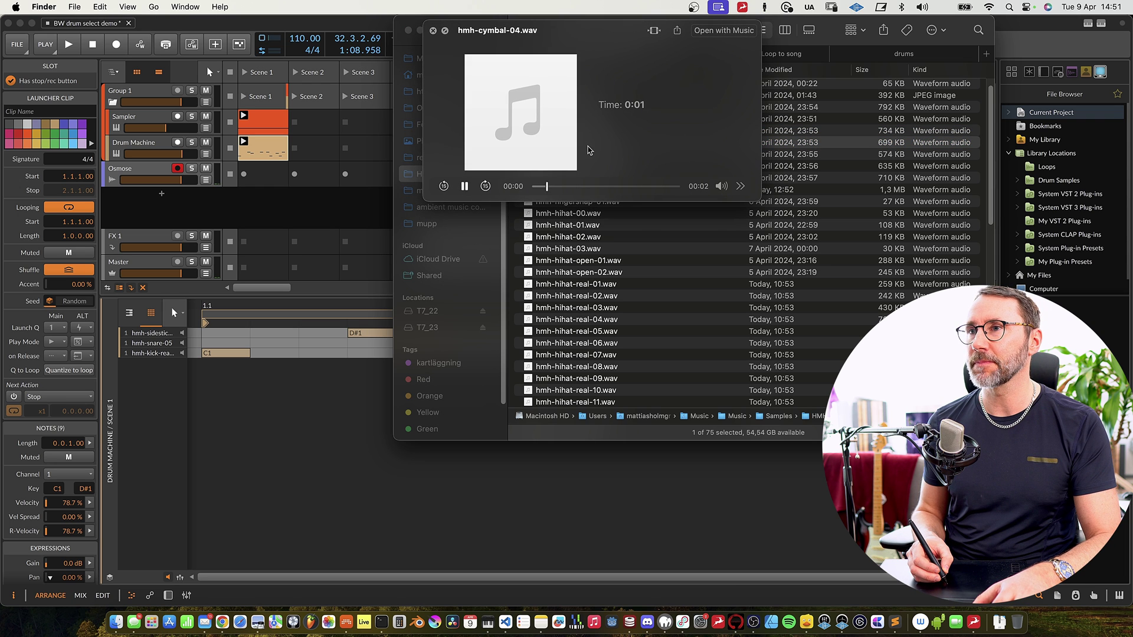
{"action": "key", "text": "space"}
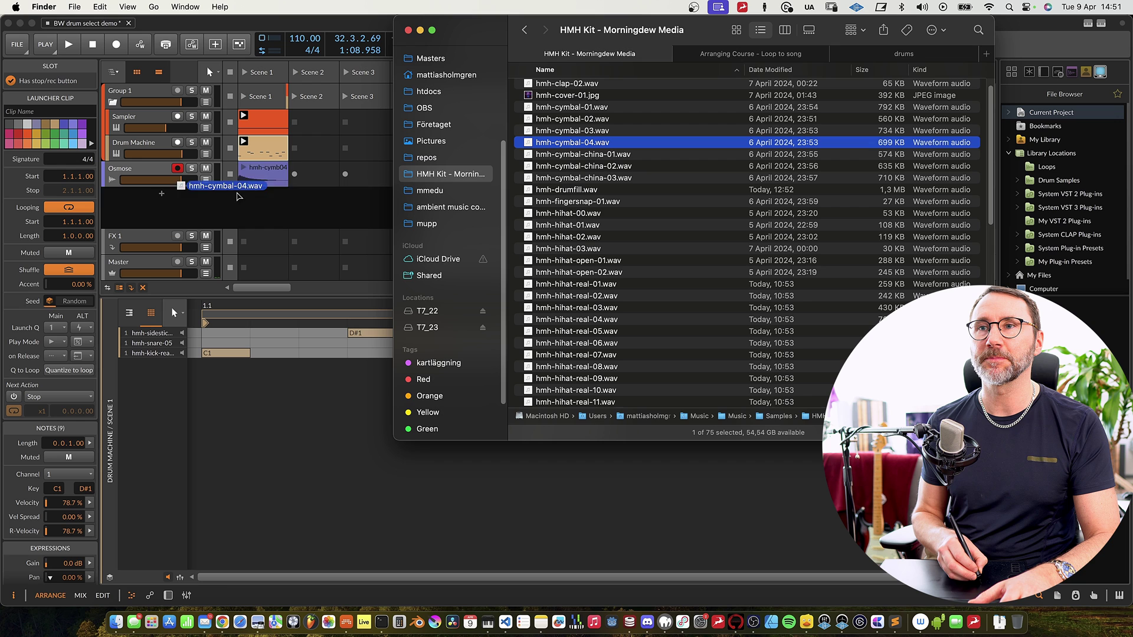
{"action": "left_click_drag", "start_coordinate": [238, 196], "coordinate": [208, 222]}
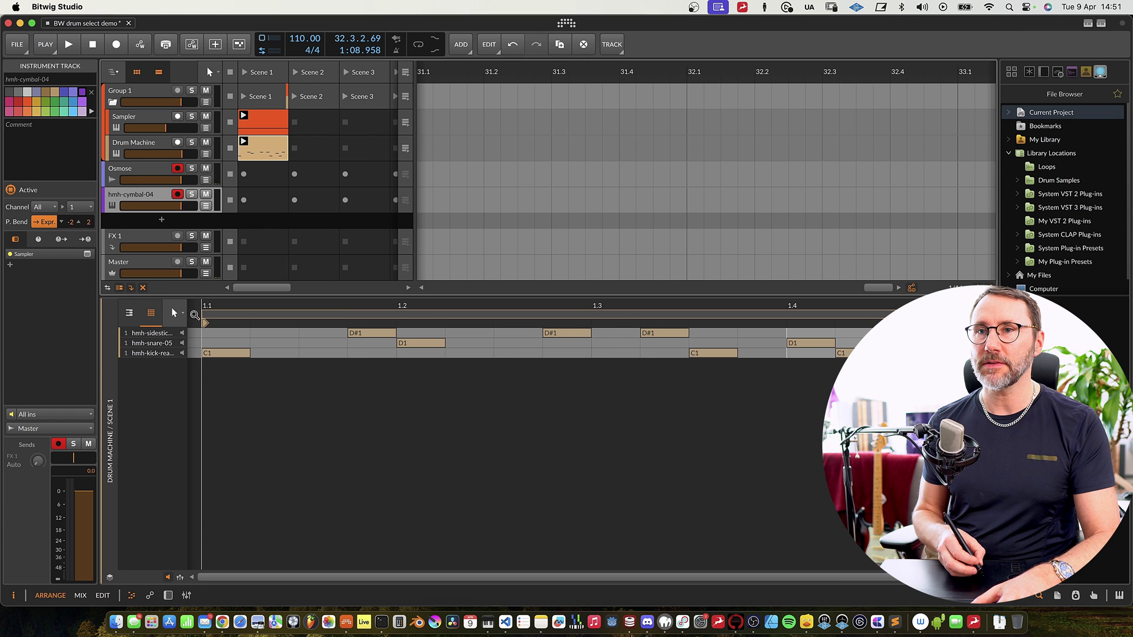
Step: Create a Scene 1 clip on the hmh-cymbal-04 track and add a C1 note at its start
{"action": "left_click", "coordinate": [158, 198]}
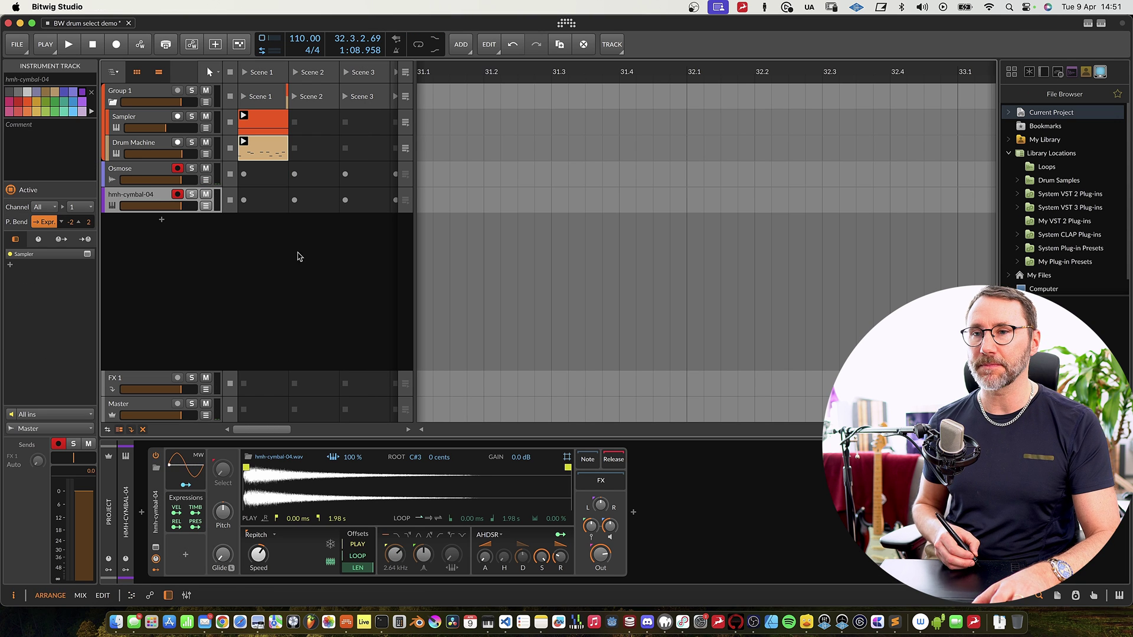
{"action": "double_click", "coordinate": [283, 204]}
{"action": "double_click", "coordinate": [270, 200]}
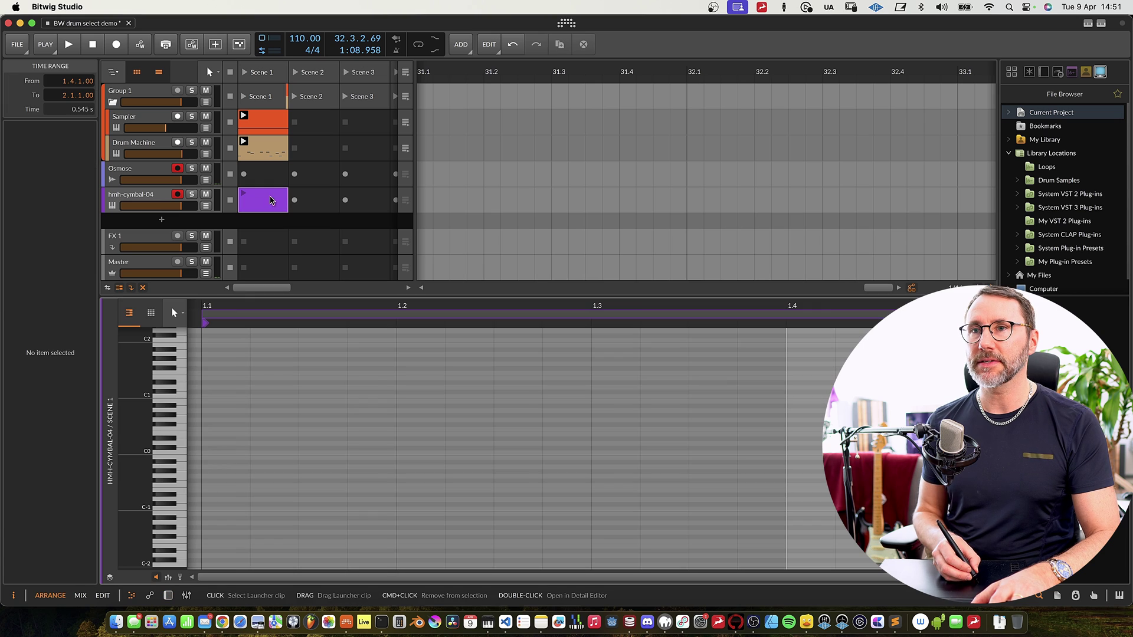
{"action": "double_click", "coordinate": [207, 396]}
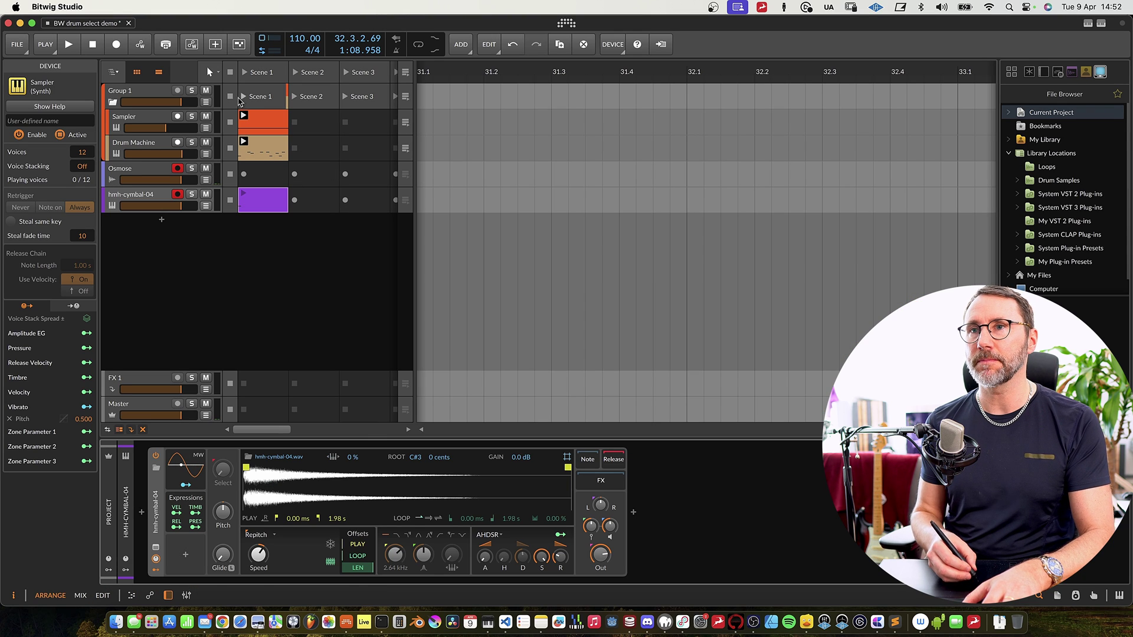
Step: Launch Scene 1 and play the project, viewing the whole clip and the cymbal Sampler
{"action": "left_click", "coordinate": [246, 73]}
{"action": "key", "text": "e"}
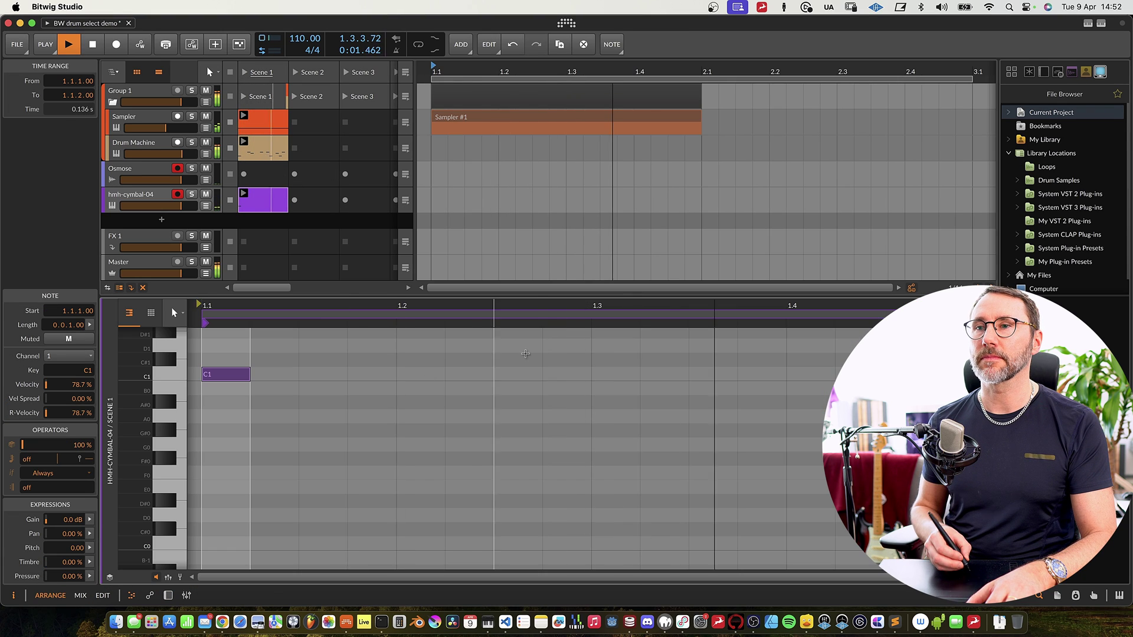
{"action": "left_click_drag", "start_coordinate": [576, 310], "coordinate": [847, 324]}
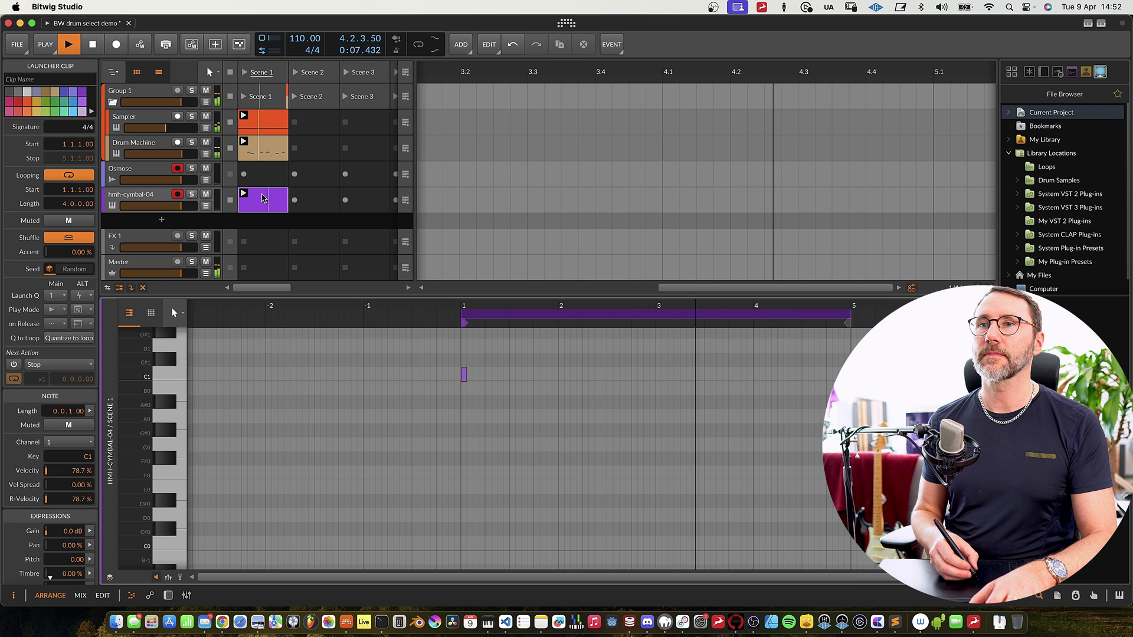
{"action": "left_click", "coordinate": [158, 201]}
{"action": "key", "text": "d"}
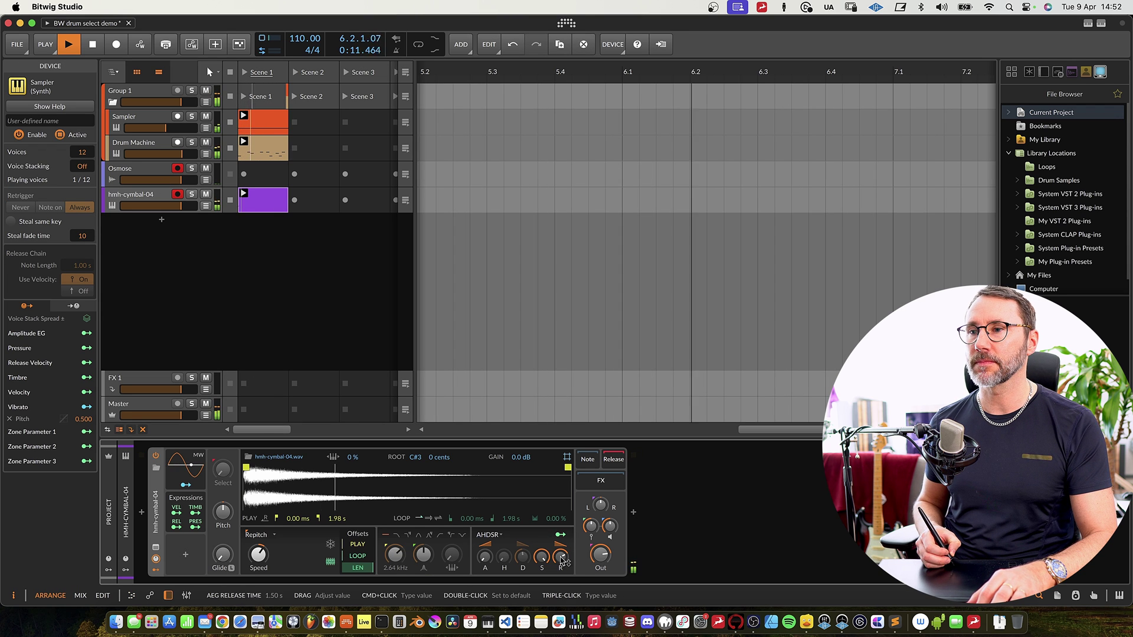
{"action": "key", "text": "space"}
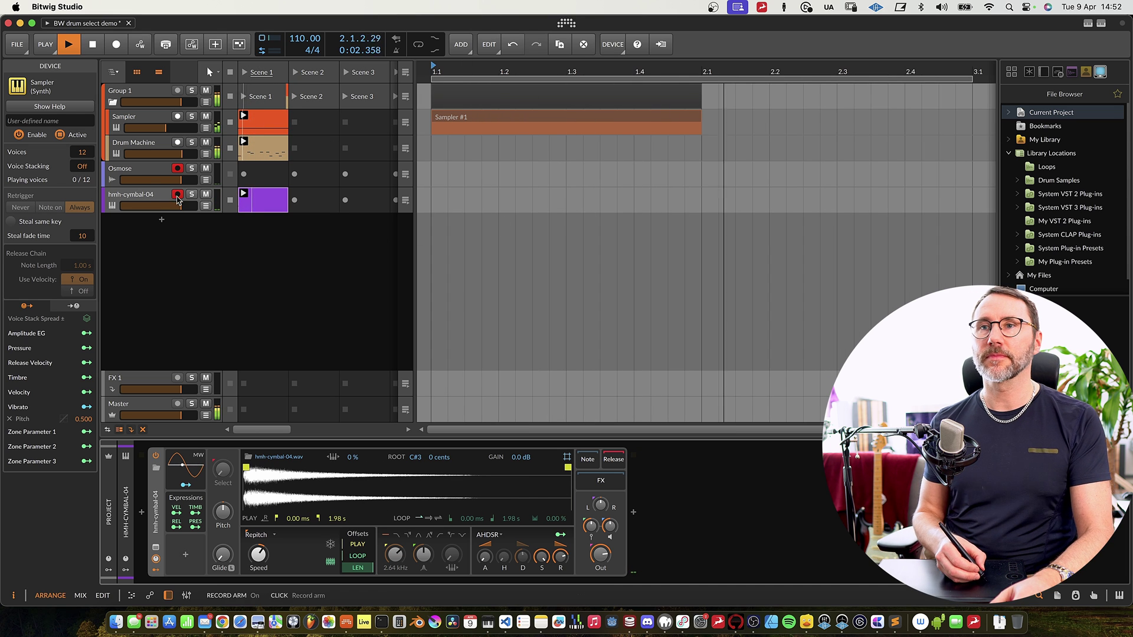
Step: Select the Osmose track
{"action": "left_click", "coordinate": [144, 172]}
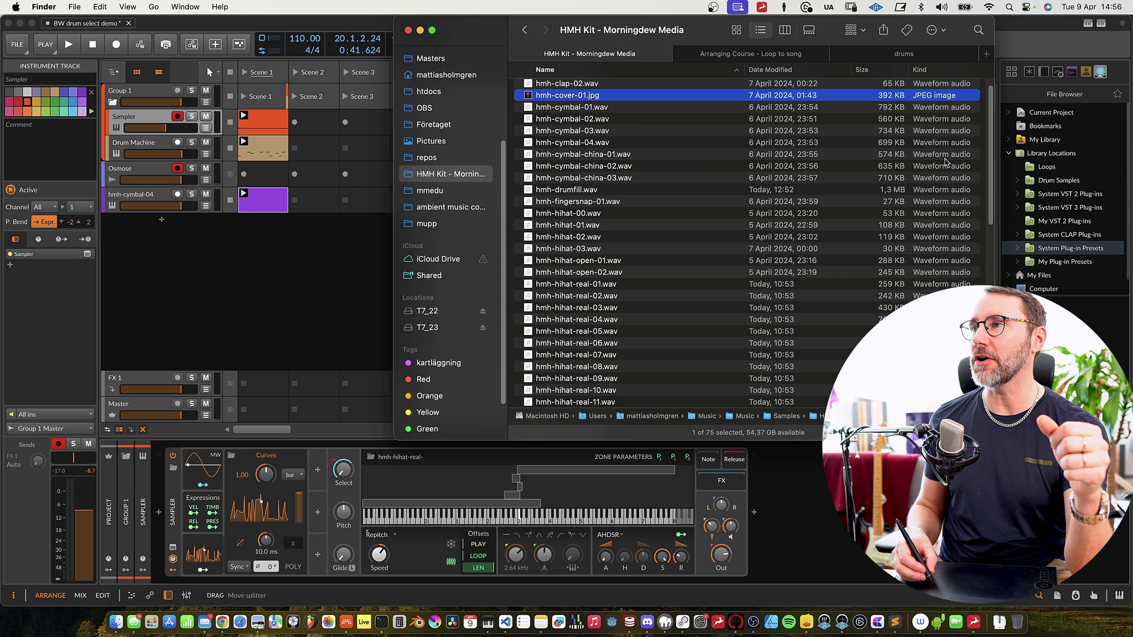
Step: Quick Look the hmh-cover-01.jpg image, close it, and scroll down the sample list
{"action": "key", "text": "space"}
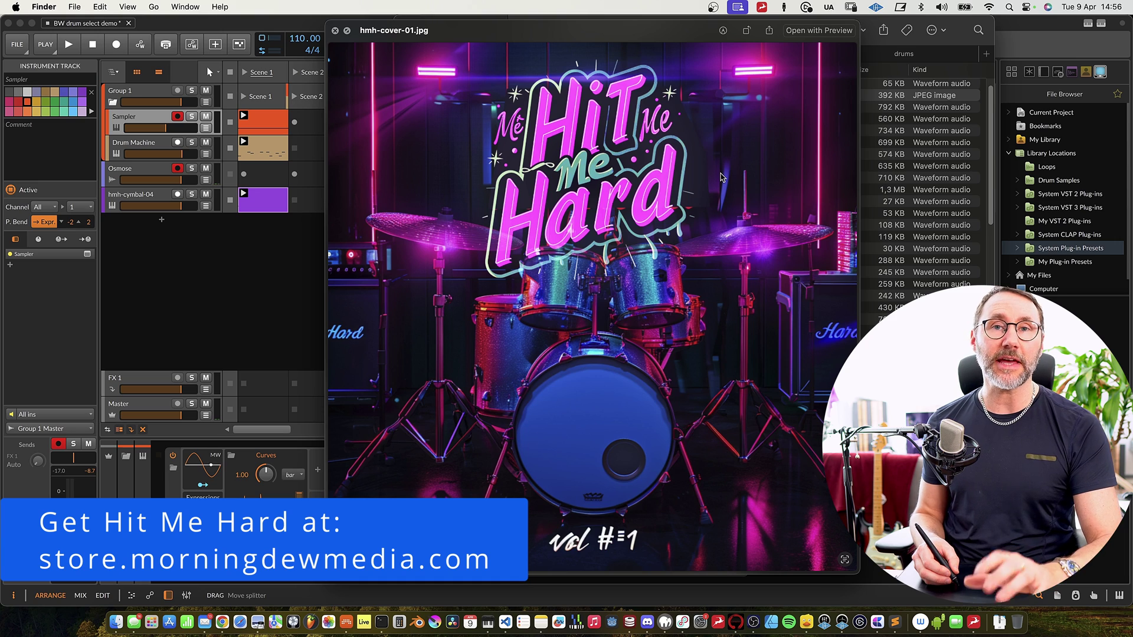
{"action": "key", "text": "space"}
{"action": "left_click_drag", "start_coordinate": [993, 151], "coordinate": [1000, 324]}
Step: Audition the sidestick, snare and splash samples, ending on hmh-splash-fill-01.wav
{"action": "left_click", "coordinate": [614, 148]}
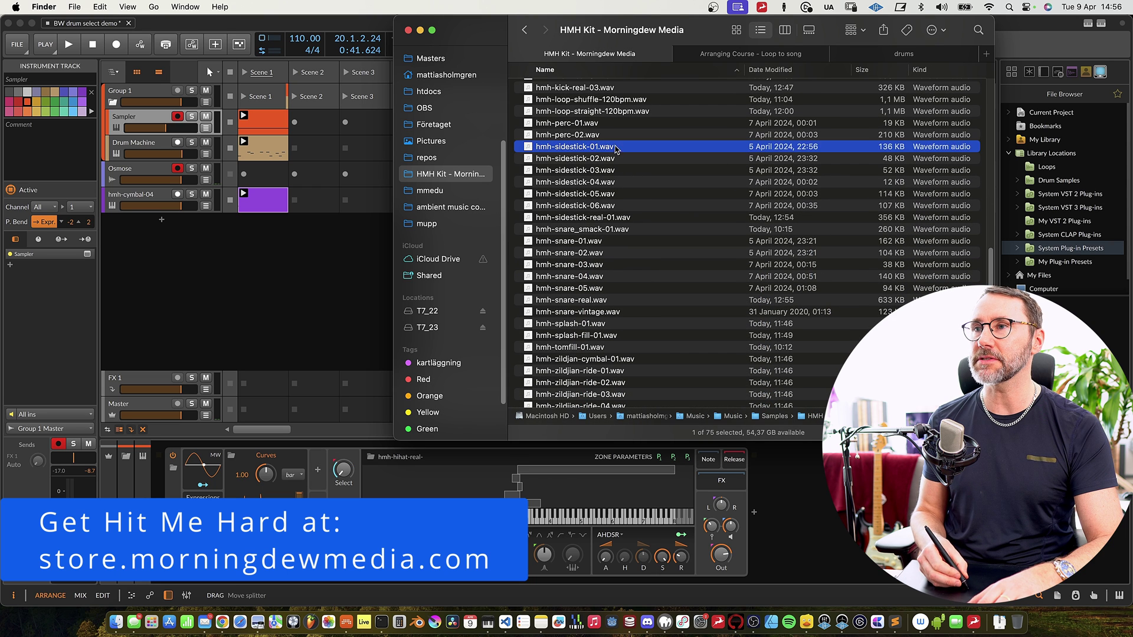
{"action": "key", "text": "space"}
{"action": "key", "text": "Down"}
{"action": "key", "text": "Down"}
{"action": "key", "text": "Down"}
{"action": "key", "text": "Down"}
{"action": "key", "text": "Down"}
{"action": "key", "text": "Down"}
{"action": "key", "text": "Down"}
{"action": "key", "text": "Down"}
{"action": "key", "text": "Down"}
{"action": "key", "text": "Down"}
{"action": "key", "text": "Down"}
{"action": "key", "text": "Down"}
{"action": "key", "text": "Down"}
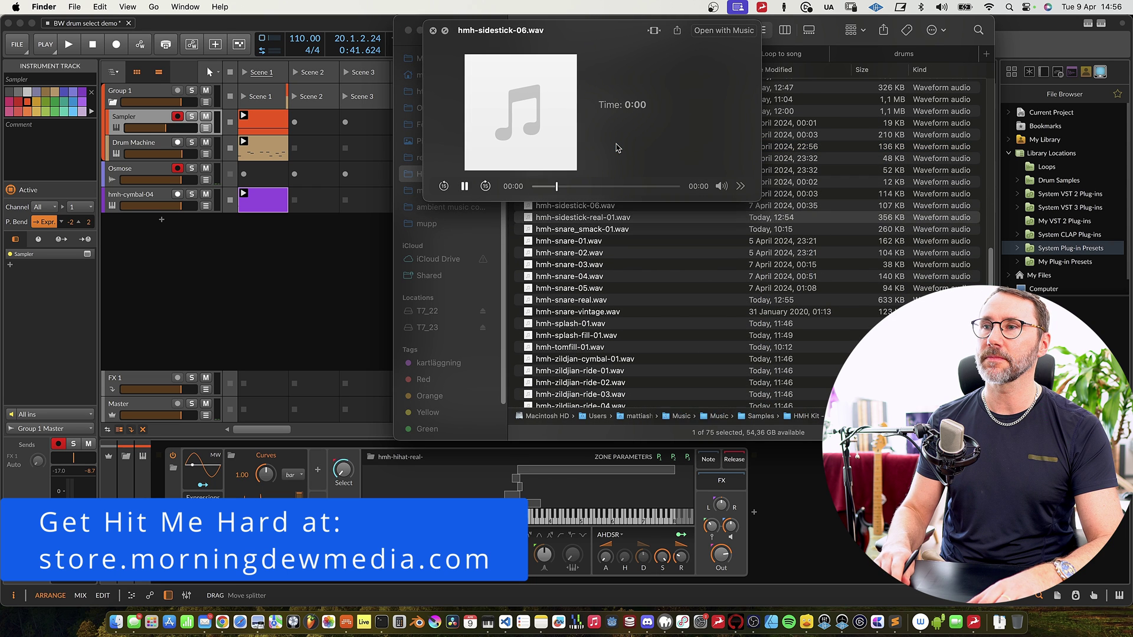
{"action": "key", "text": "Down"}
{"action": "key", "text": "Down"}
{"action": "key", "text": "Down"}
{"action": "key", "text": "Down"}
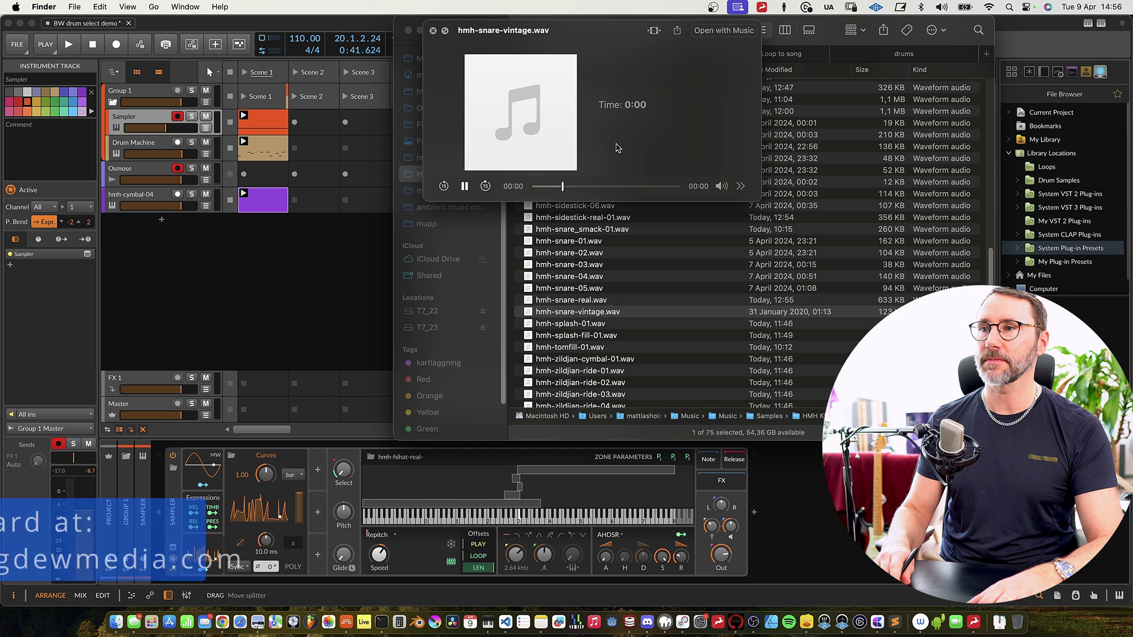
{"action": "key", "text": "Up"}
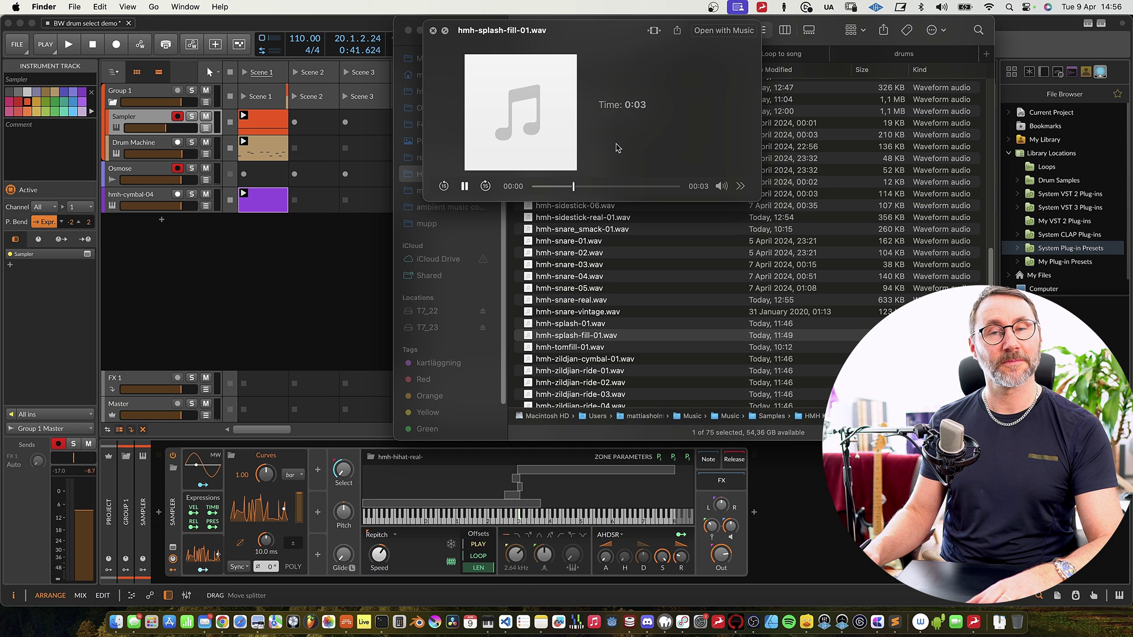